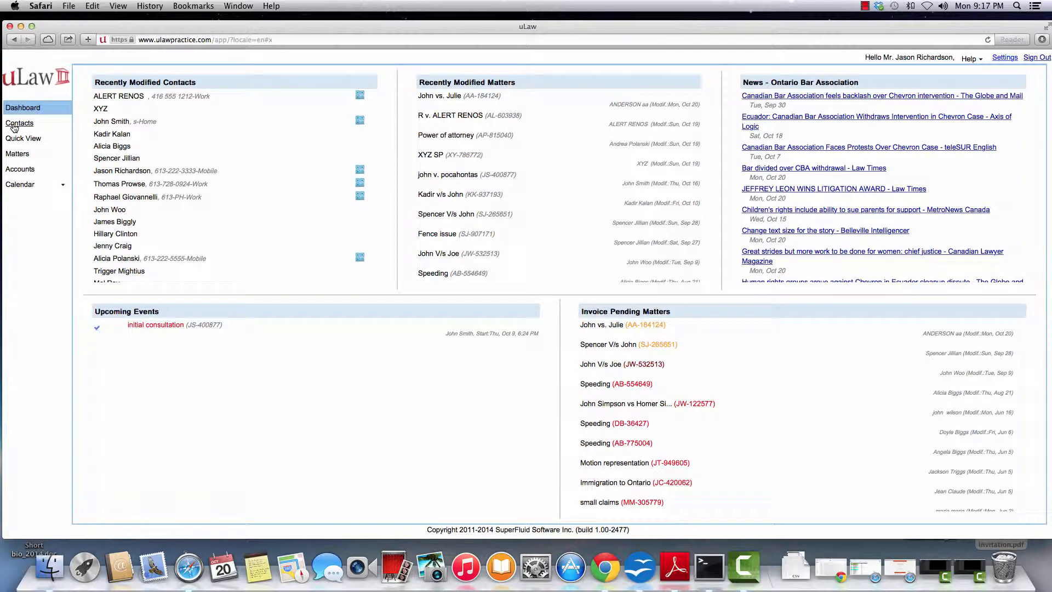
Create a new contact in the Clients group and enter the client's first and last name.
{"action": "left_click", "coordinate": [16, 123]}
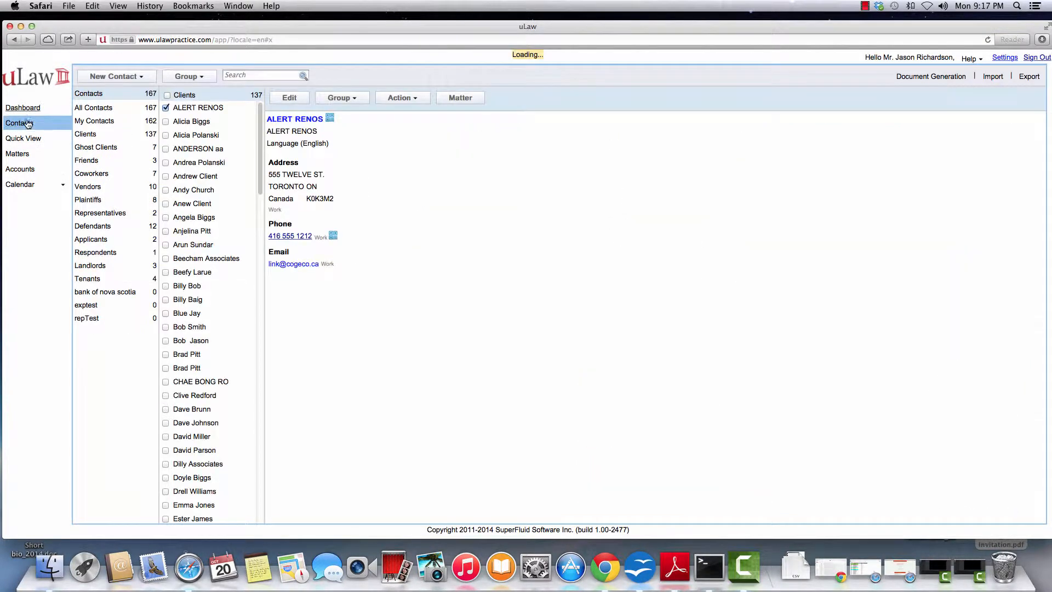
{"action": "left_click", "coordinate": [116, 77]}
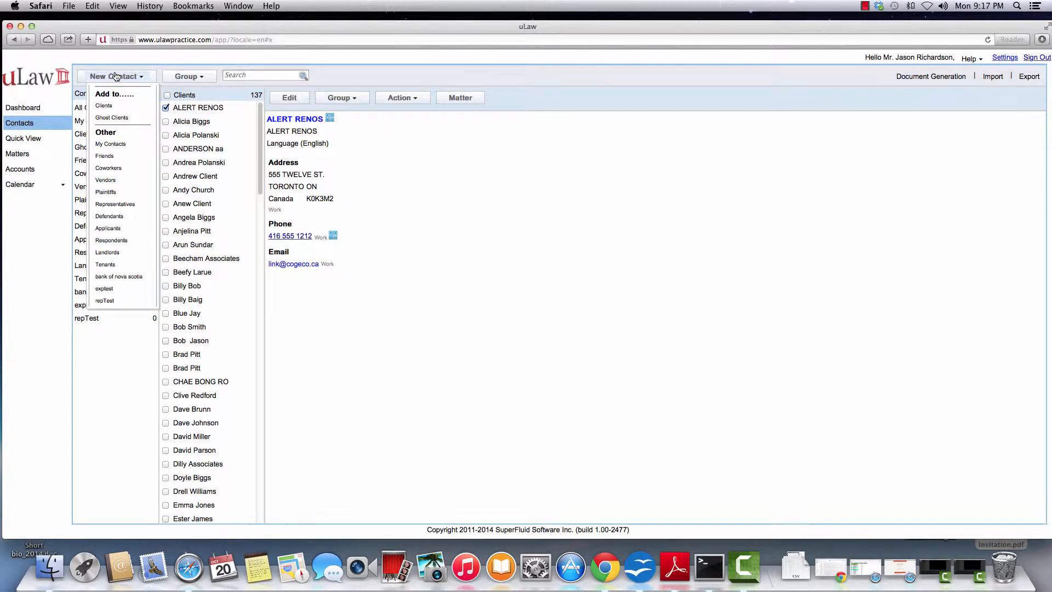
{"action": "left_click", "coordinate": [109, 107]}
{"action": "left_click", "coordinate": [334, 123]}
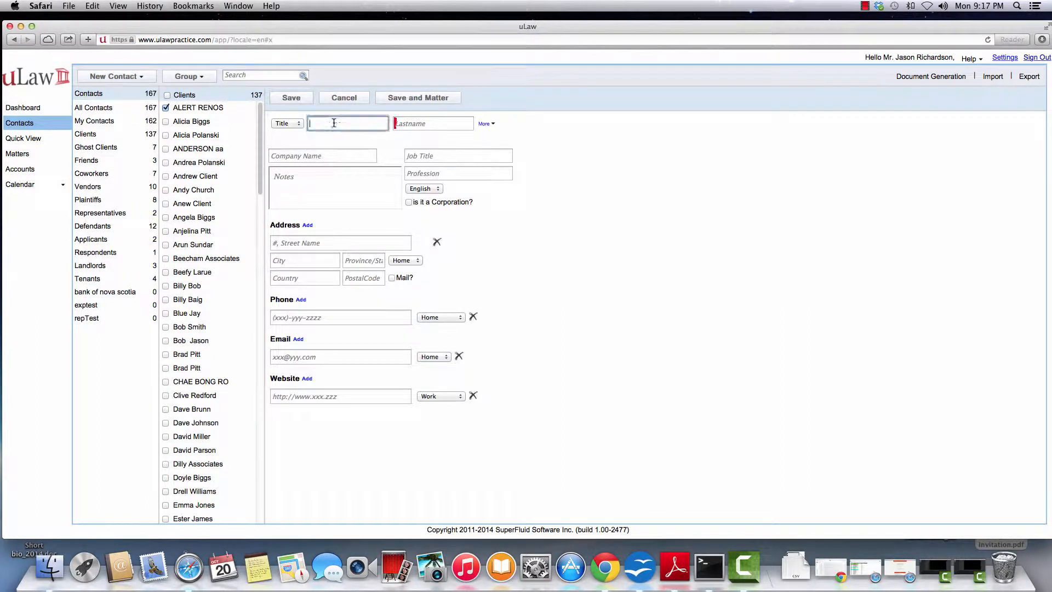
{"action": "key", "text": "Tab"}
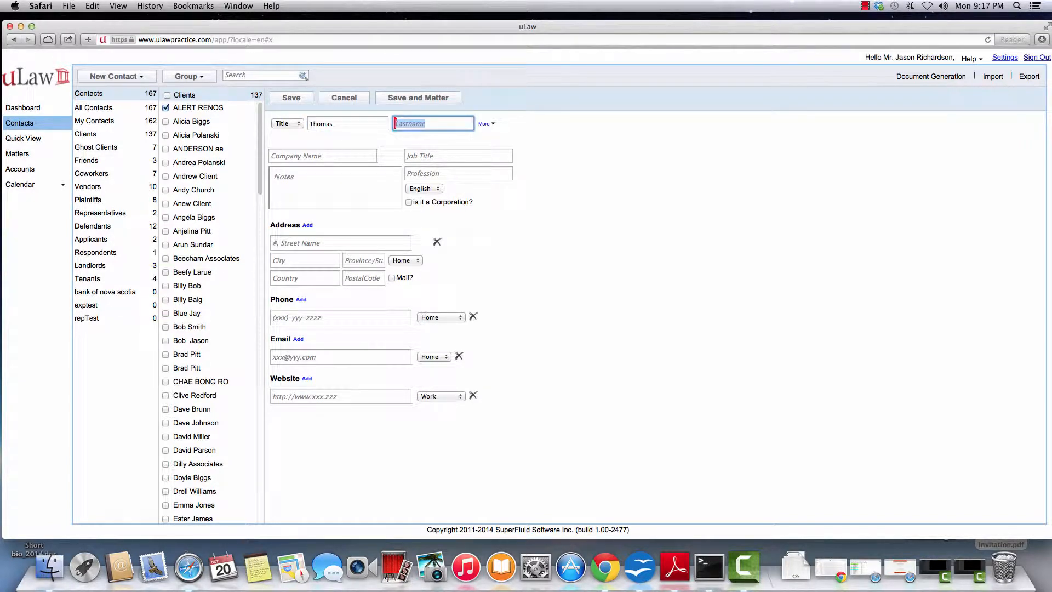
Fill in the client's street, city, postal code, province Ontario and country Canada.
{"action": "left_click", "coordinate": [295, 244]}
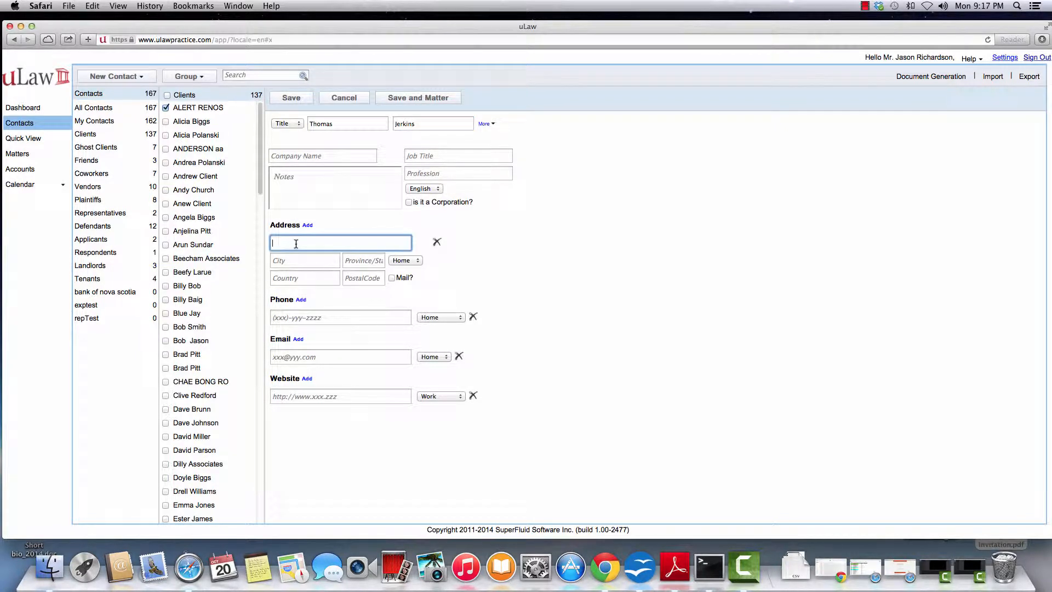
{"action": "key", "text": "Tab"}
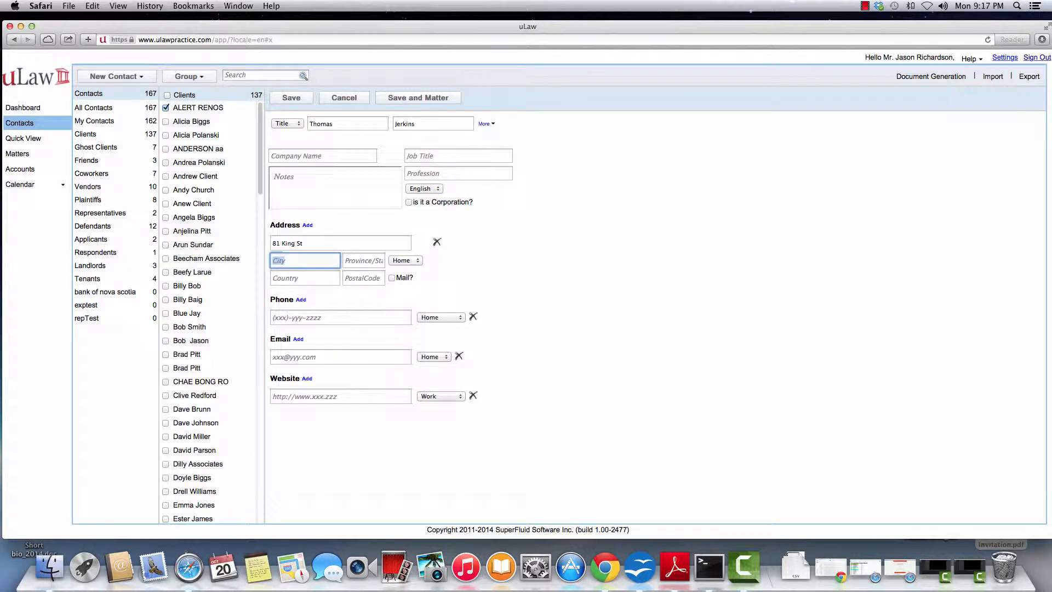
{"action": "type", "text": "Ottawa"}
{"action": "key", "text": "Tab"}
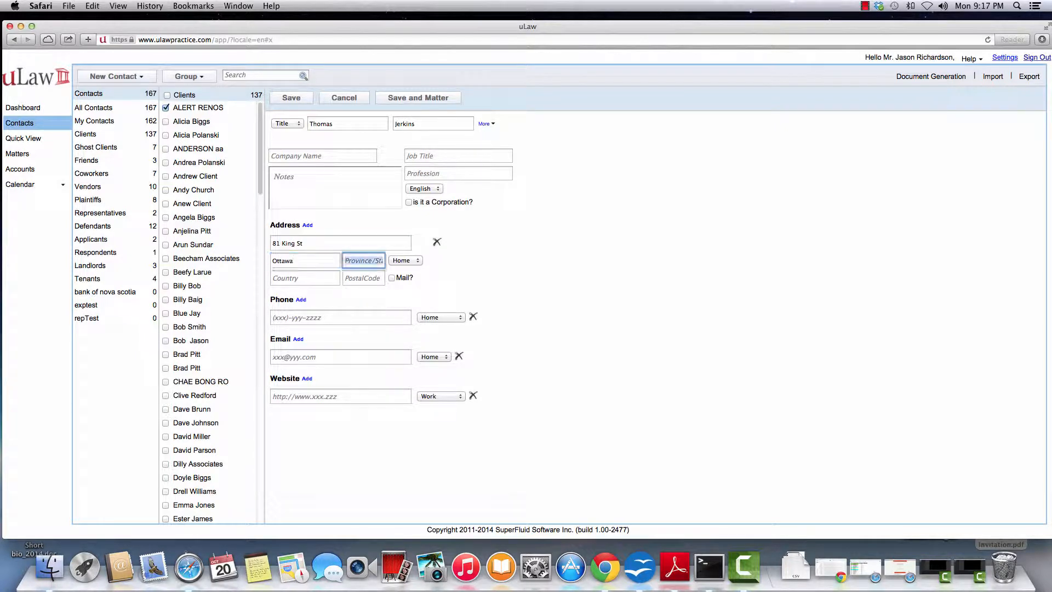
{"action": "type", "text": "on"}
{"action": "key", "text": "Down"}
{"action": "key", "text": "Tab"}
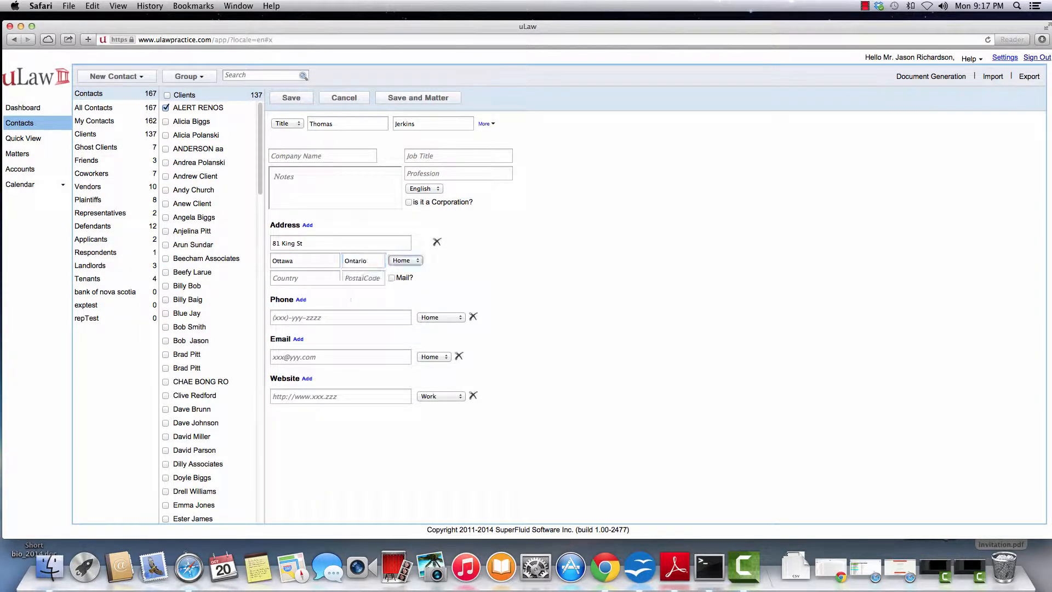
{"action": "left_click", "coordinate": [366, 275]}
{"action": "type", "text": "K2K 5T6"}
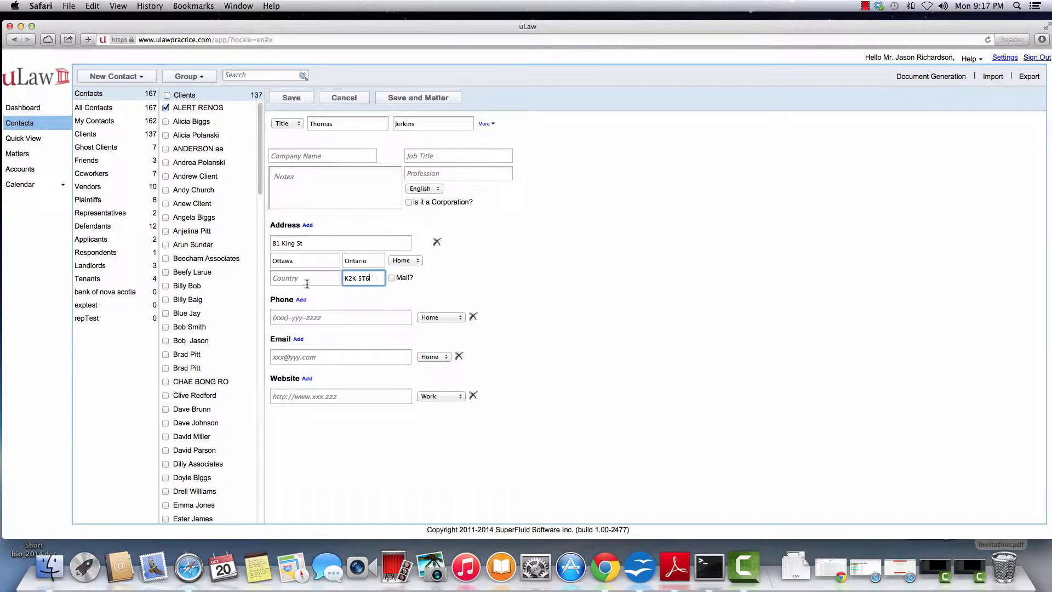
{"action": "left_click", "coordinate": [307, 279]}
{"action": "type", "text": "Ca"}
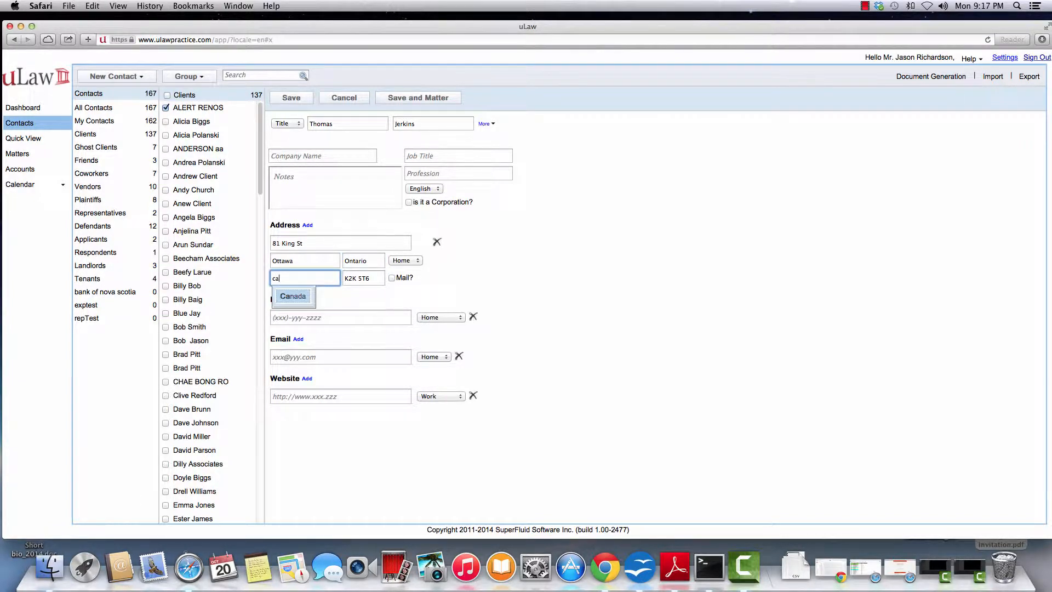
{"action": "key", "text": "Down"}
{"action": "key", "text": "Return"}
Enter the client's home phone number, fixing a mistyped digit, and save the contact.
{"action": "left_click", "coordinate": [309, 317]}
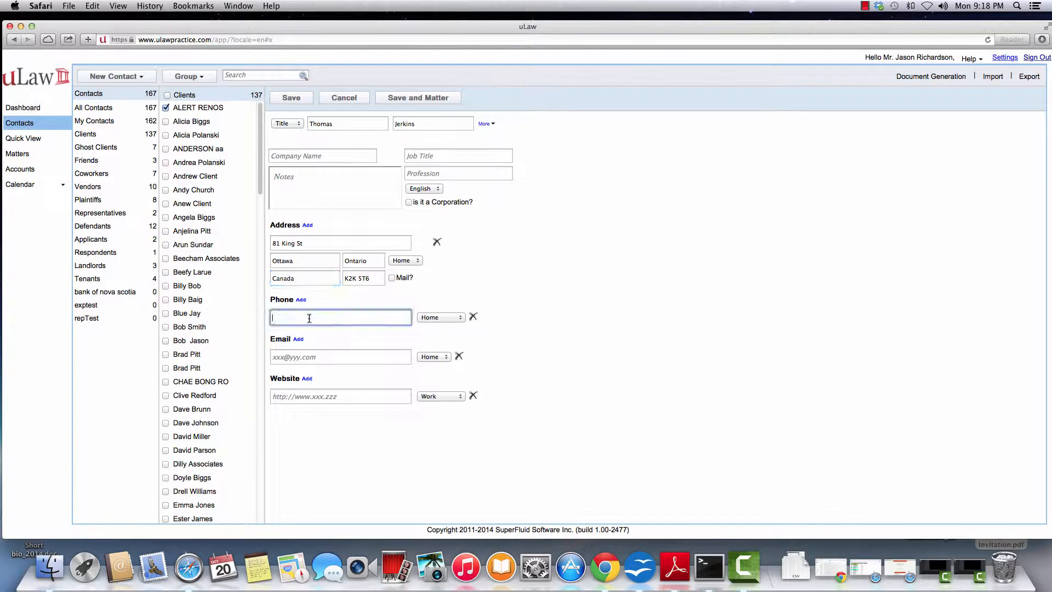
{"action": "left_click", "coordinate": [395, 98]}
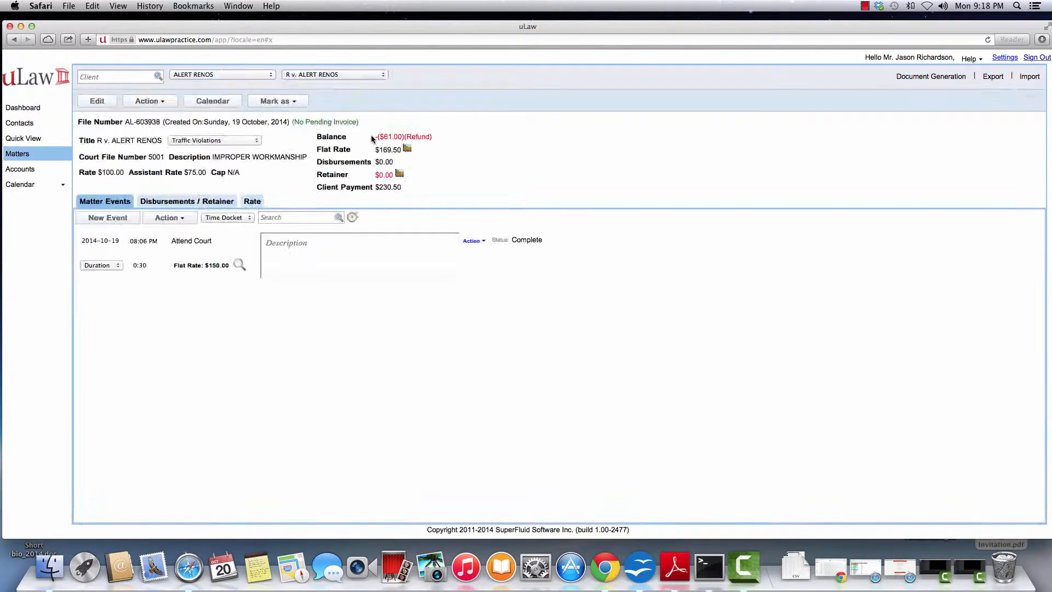
Start a matter titled 'Purchase of New House' under the Real Estate category.
{"action": "left_click", "coordinate": [65, 159]}
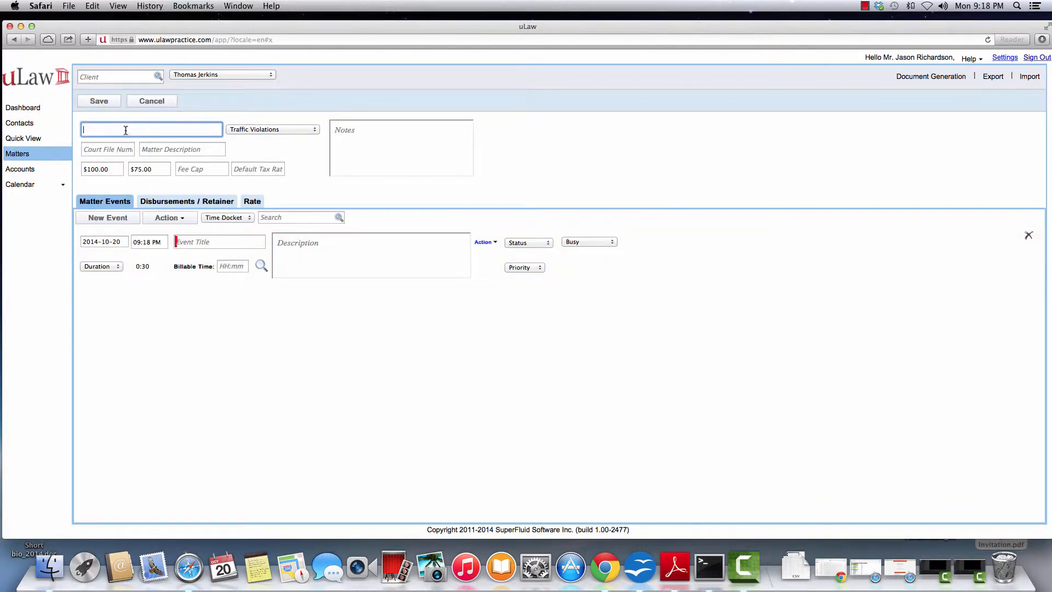
{"action": "type", "text": "Purchase of New House"}
{"action": "left_click", "coordinate": [232, 131]}
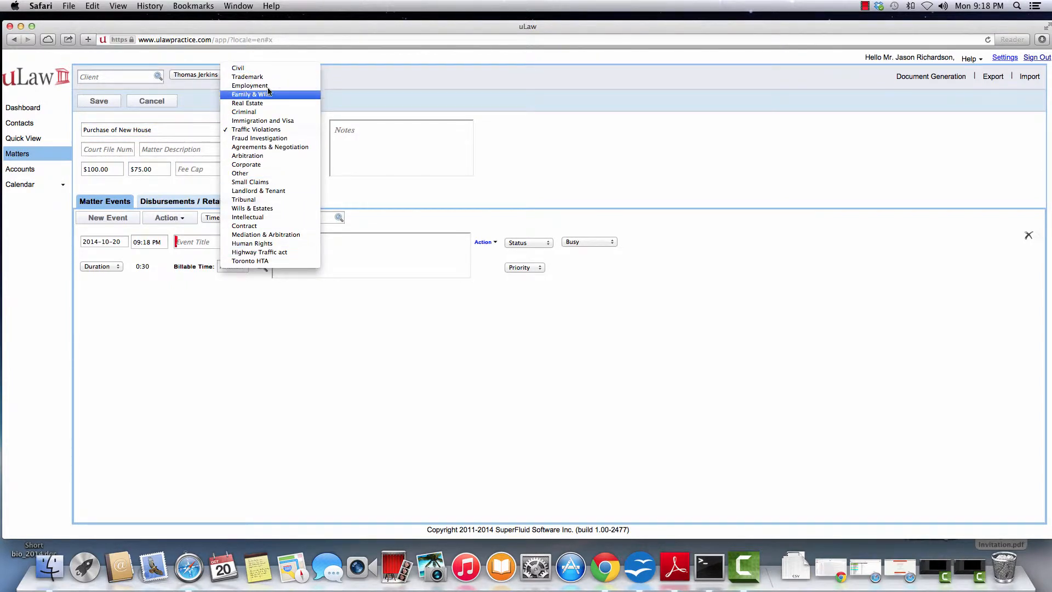
{"action": "left_click", "coordinate": [262, 103]}
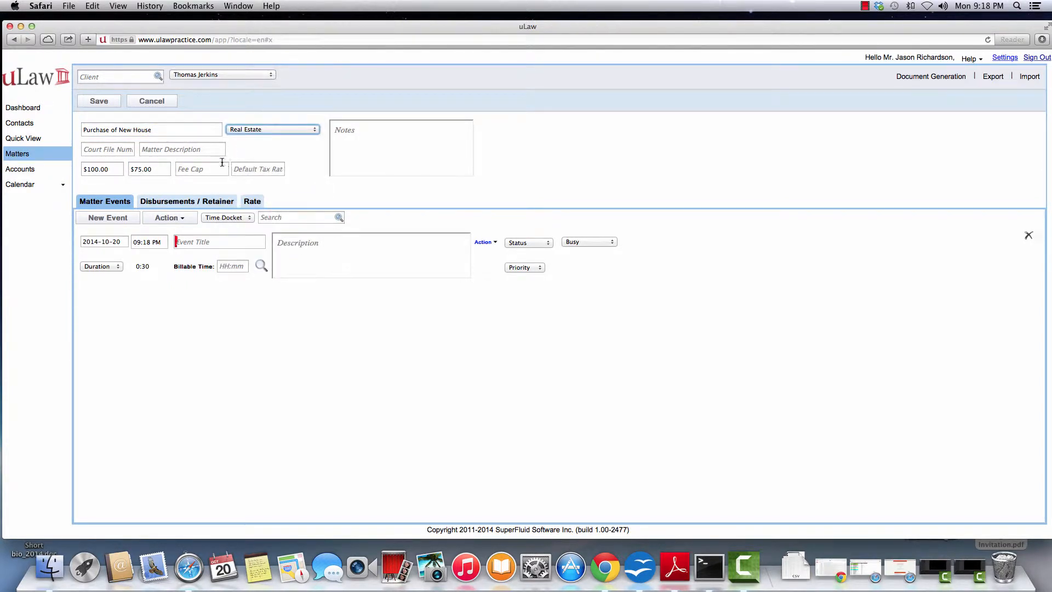
{"action": "left_click", "coordinate": [385, 154]}
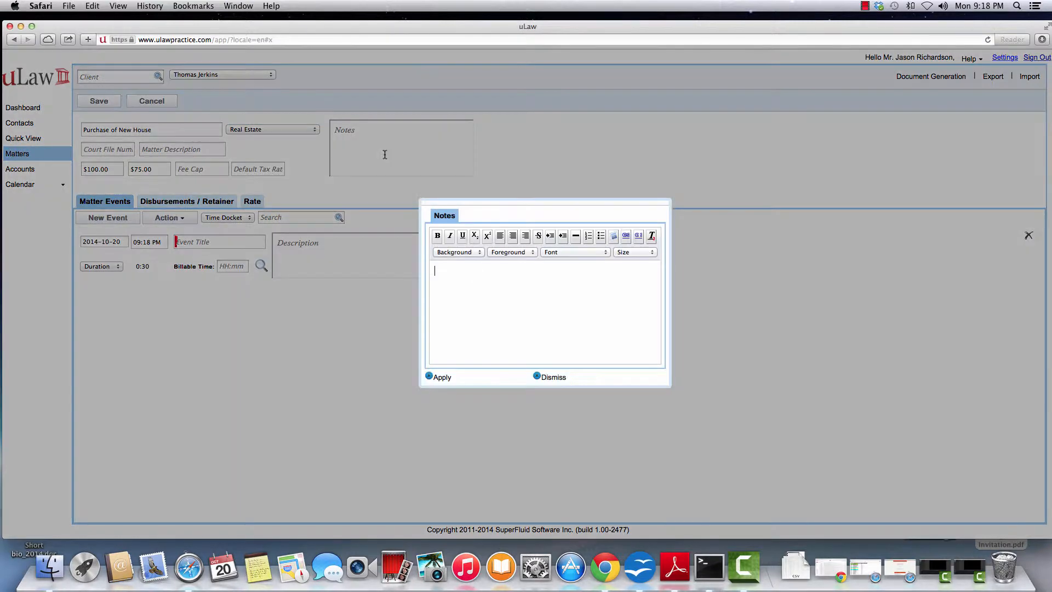
Add a matter note describing the property as a waterfront property, with its street address.
{"action": "type", "text": "Prperty is a water front property at "}
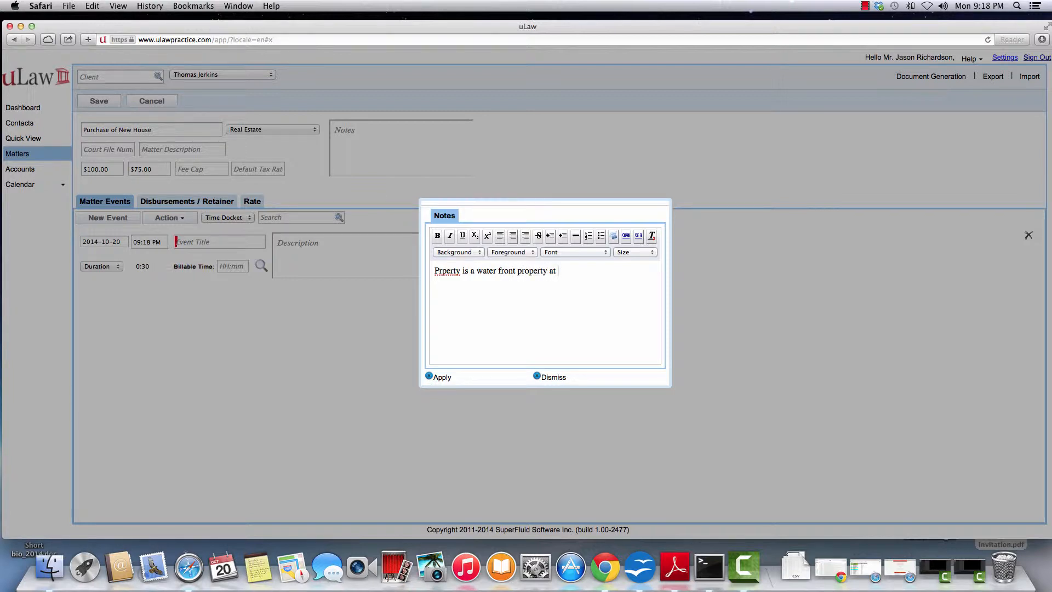
{"action": "left_click", "coordinate": [429, 376]}
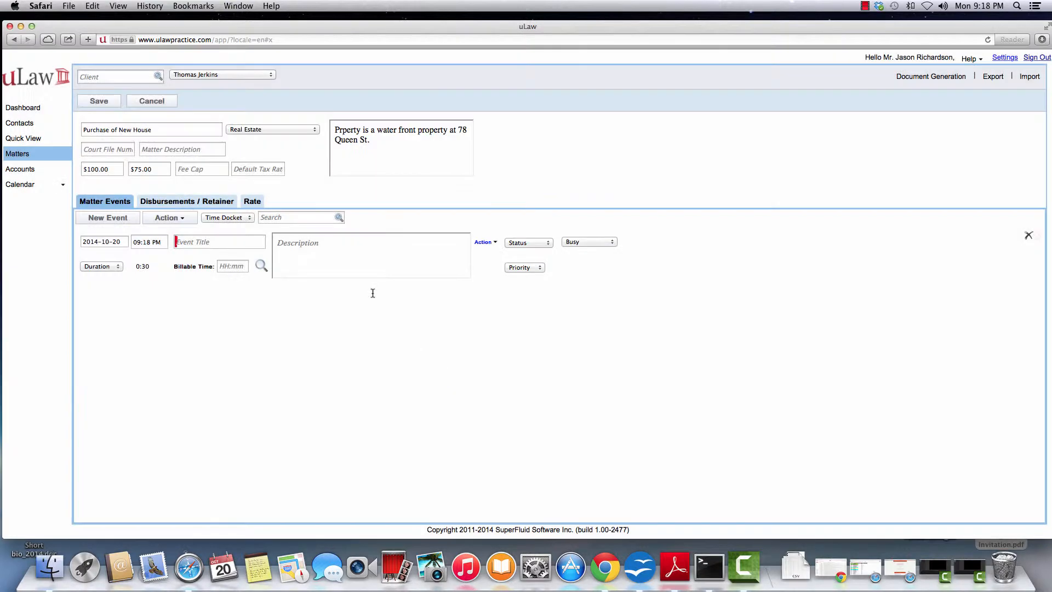
Save the matter and start a new retainer from its Disbursements / Retainer list.
{"action": "left_click", "coordinate": [99, 102]}
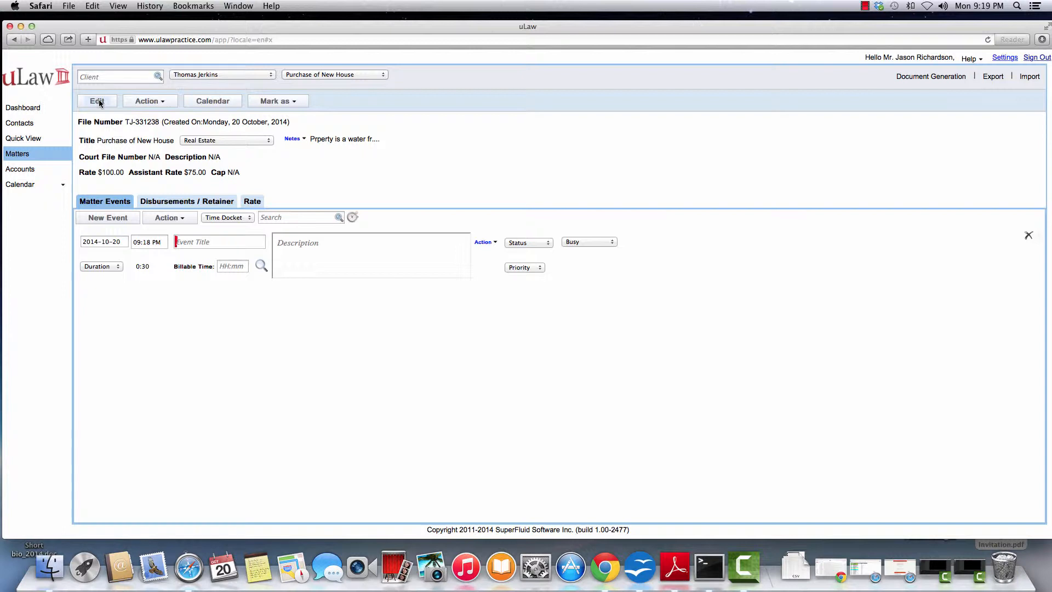
{"action": "left_click", "coordinate": [189, 201]}
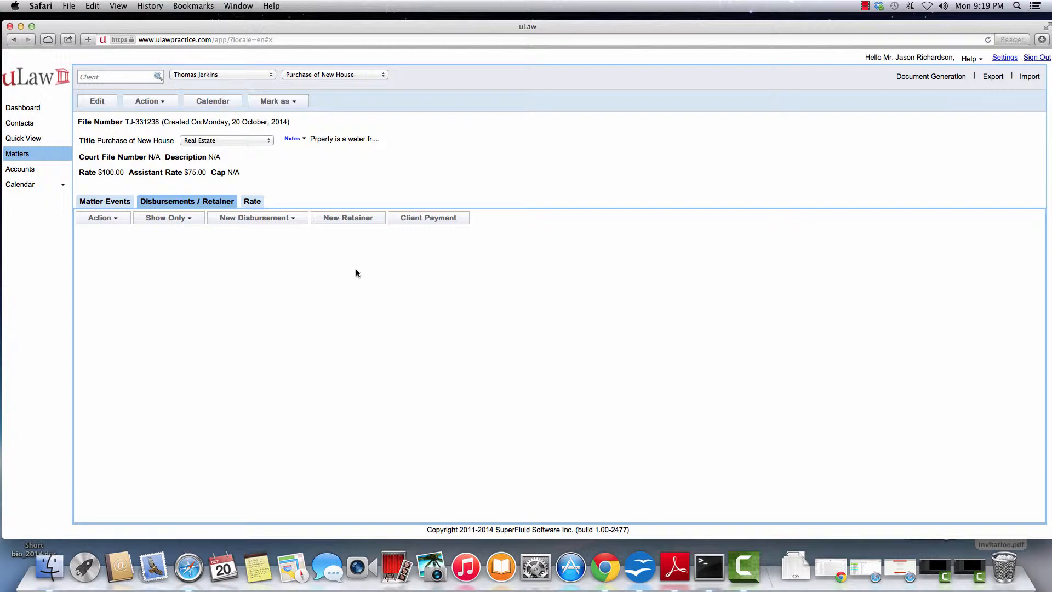
{"action": "left_click", "coordinate": [357, 218]}
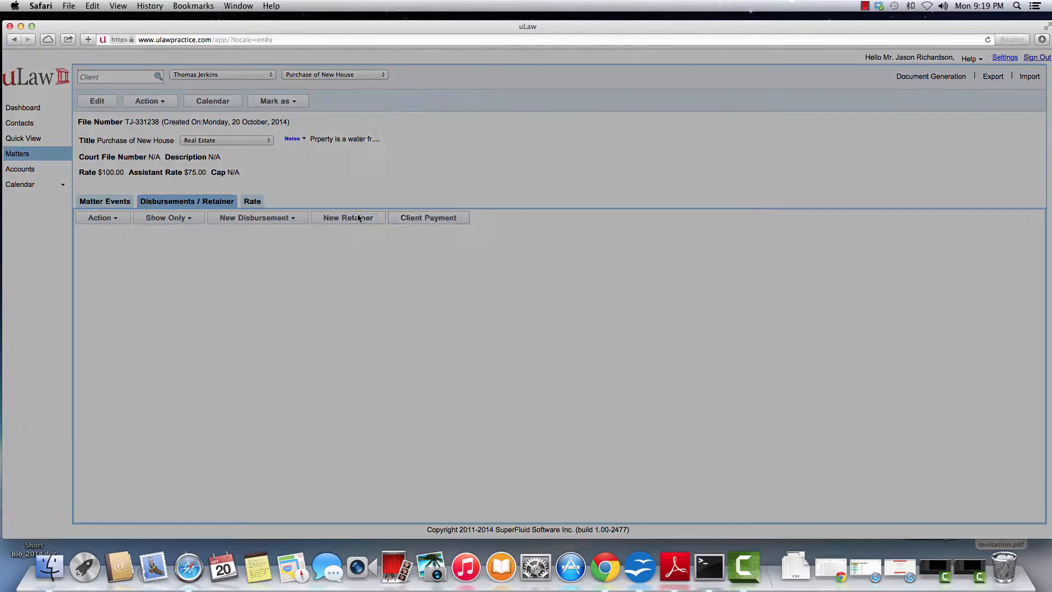
Record a $665.00 retainer by cheque reference 7896 into the Pooled Trust Account.
{"action": "left_click", "coordinate": [524, 136]}
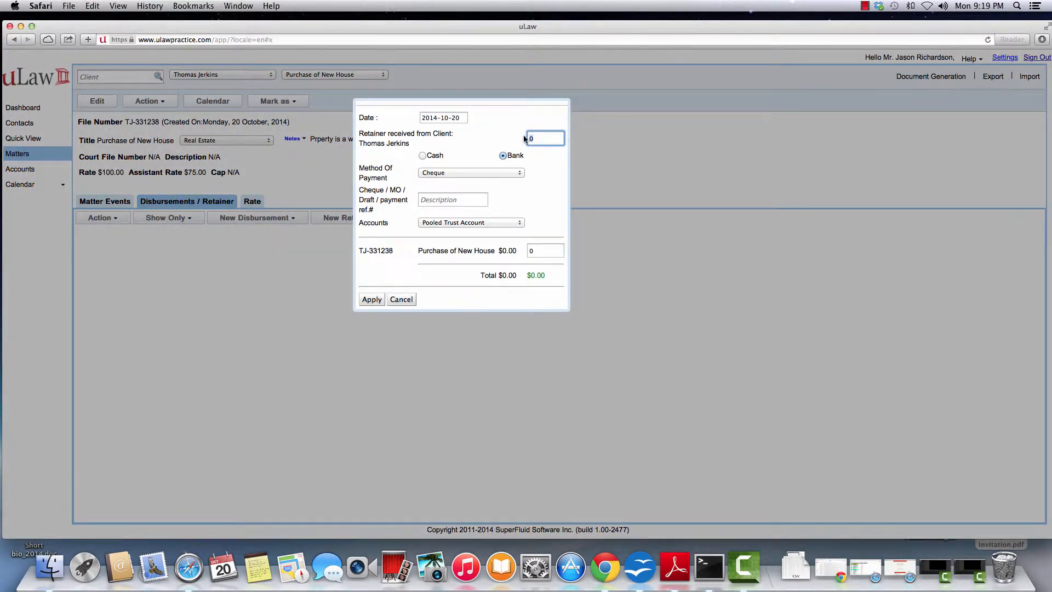
{"action": "type", "text": "665"}
{"action": "left_click", "coordinate": [555, 198]}
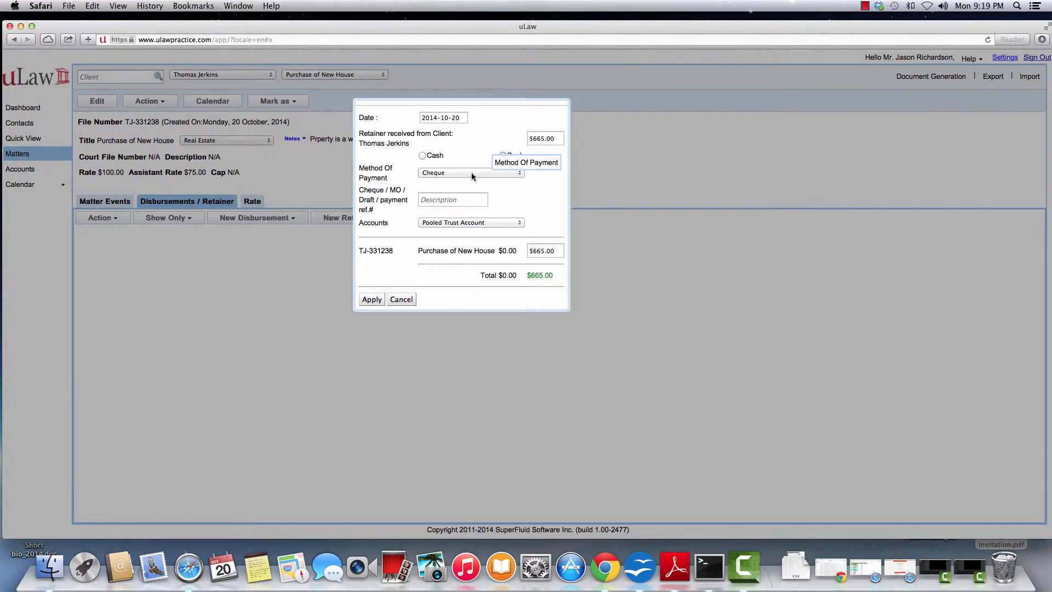
{"action": "left_click", "coordinate": [448, 201]}
{"action": "type", "text": "7896"}
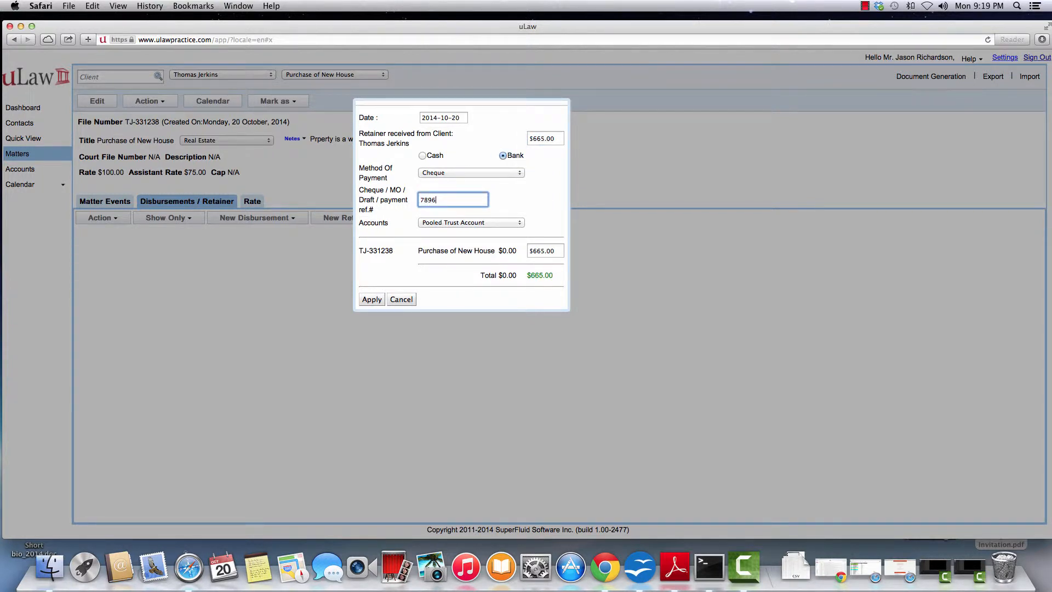
{"action": "left_click", "coordinate": [371, 299]}
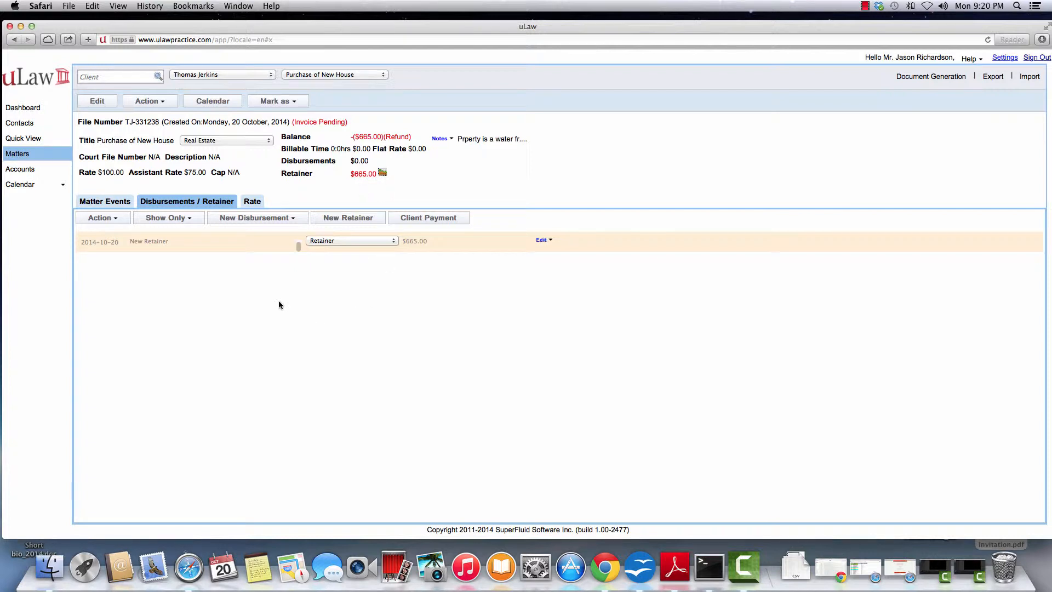
{"action": "left_click", "coordinate": [263, 220]}
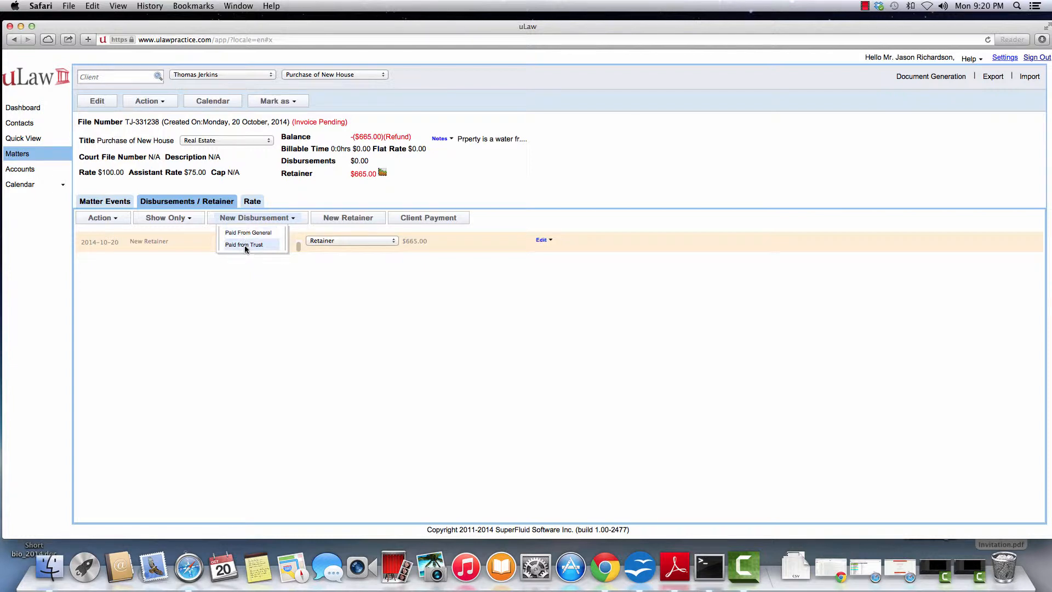
Record a $100.00 Land Titles Search fee payout from trust by cheque 6668.
{"action": "left_click", "coordinate": [248, 244]}
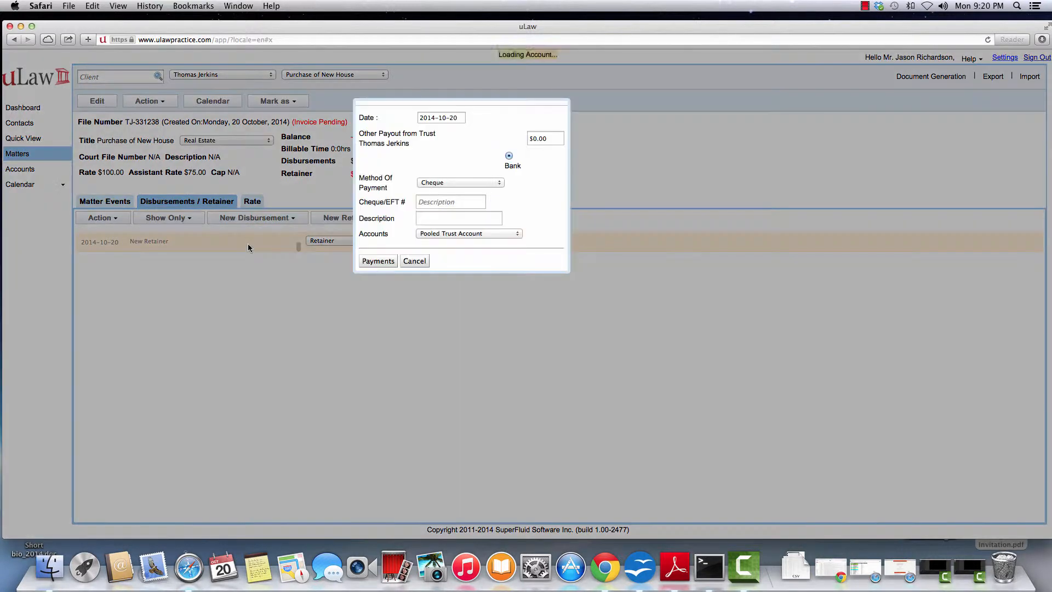
{"action": "left_click", "coordinate": [536, 141]}
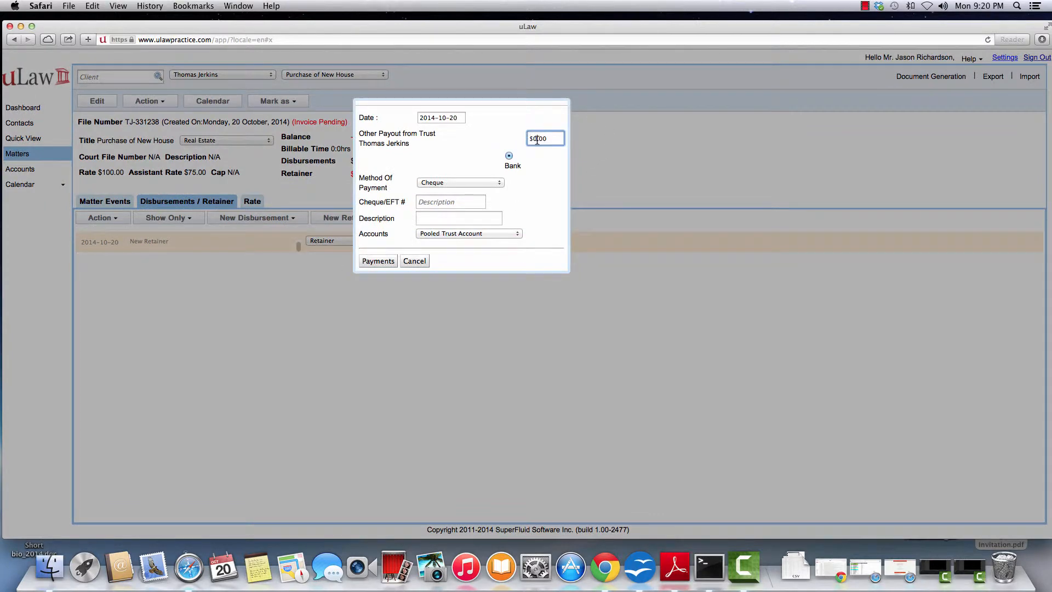
{"action": "type", "text": "10"}
{"action": "left_click", "coordinate": [431, 202]}
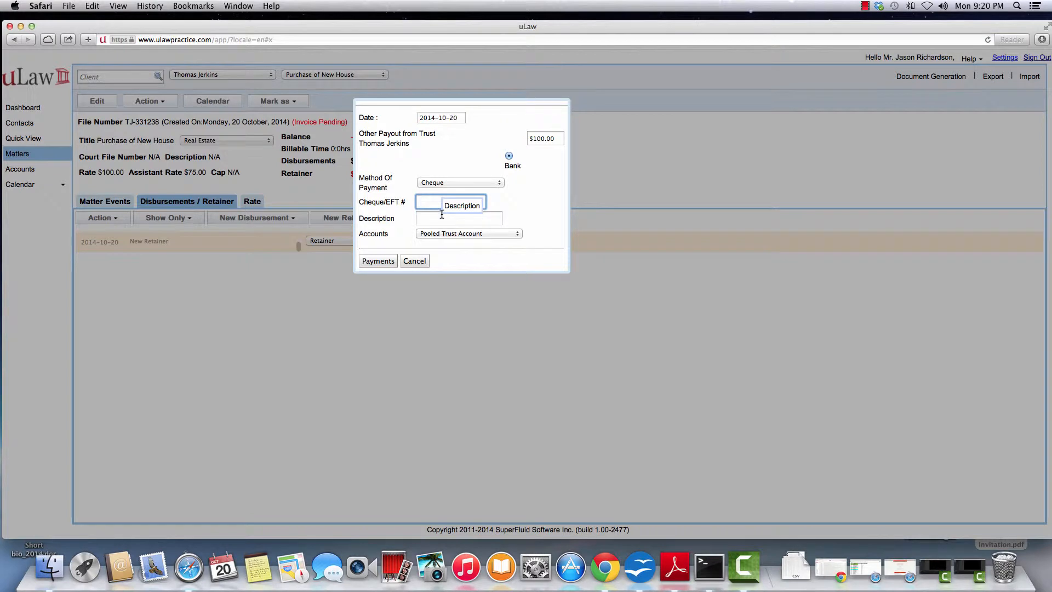
{"action": "type", "text": "6668"}
{"action": "left_click", "coordinate": [436, 218]}
{"action": "type", "text": "Tit"}
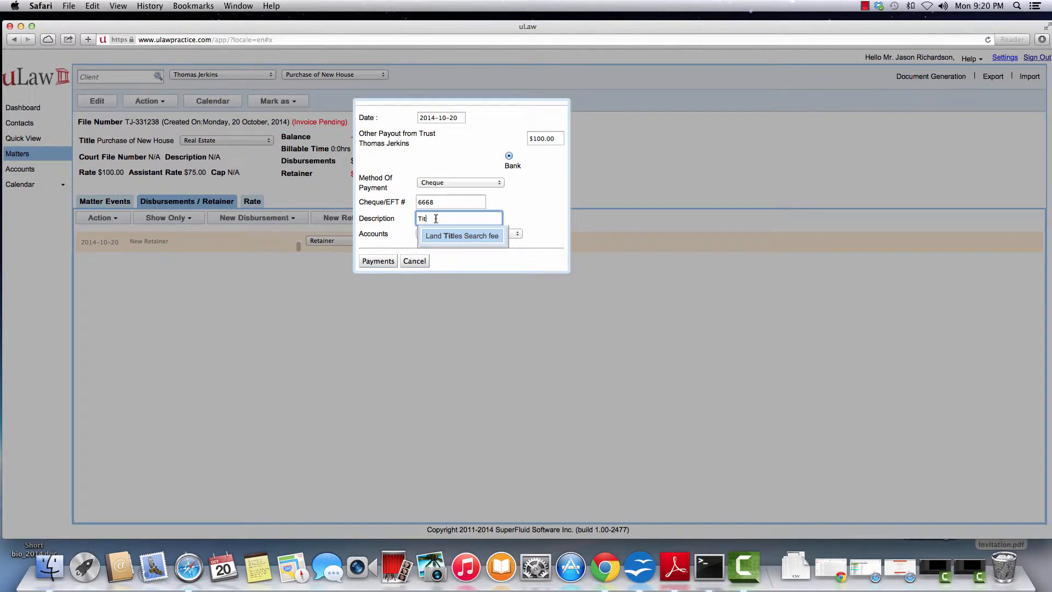
{"action": "left_click", "coordinate": [462, 236]}
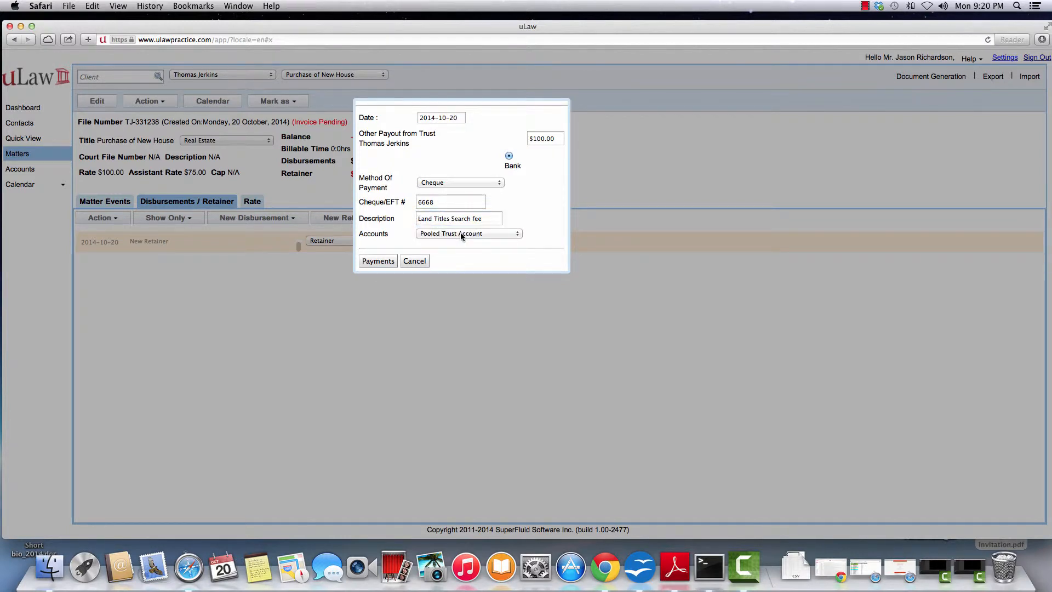
{"action": "left_click", "coordinate": [374, 262]}
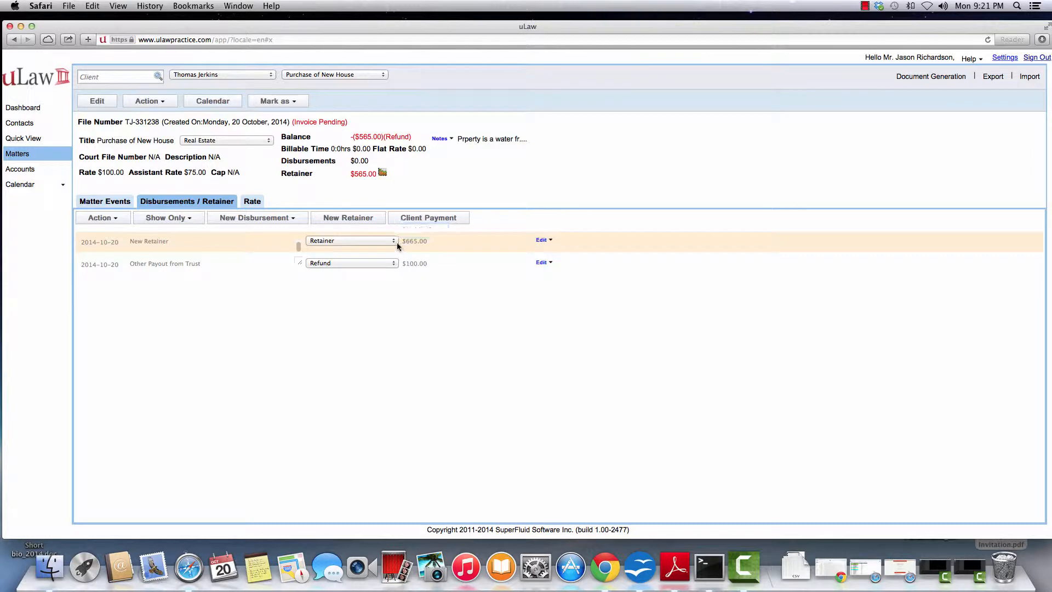
Record a $95,000.00 Other Payment Deposit in Trust with reference 34567.
{"action": "left_click", "coordinate": [153, 102]}
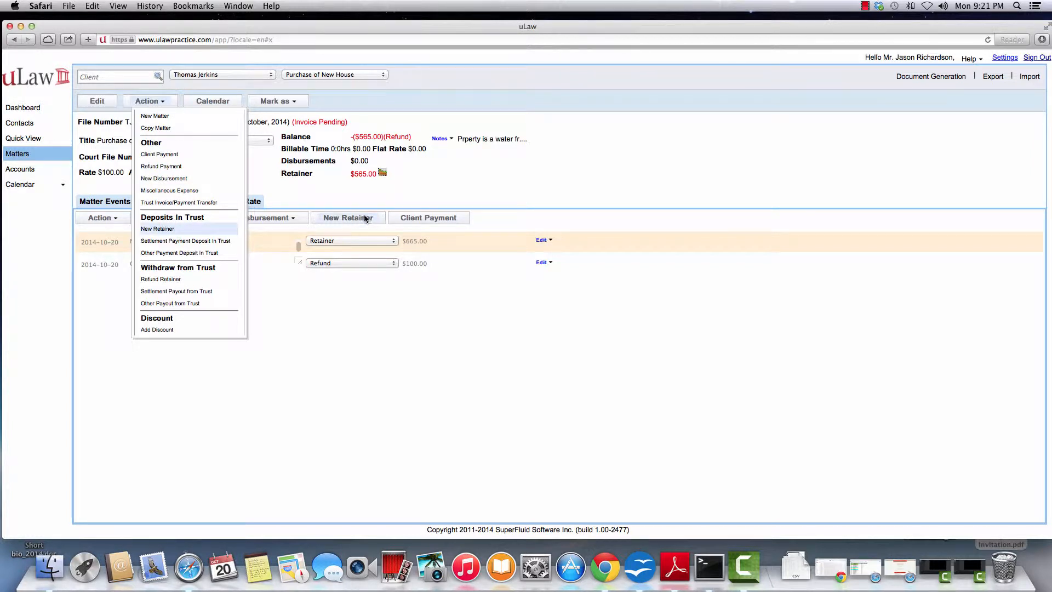
{"action": "left_click", "coordinate": [178, 253]}
{"action": "left_click", "coordinate": [533, 138]}
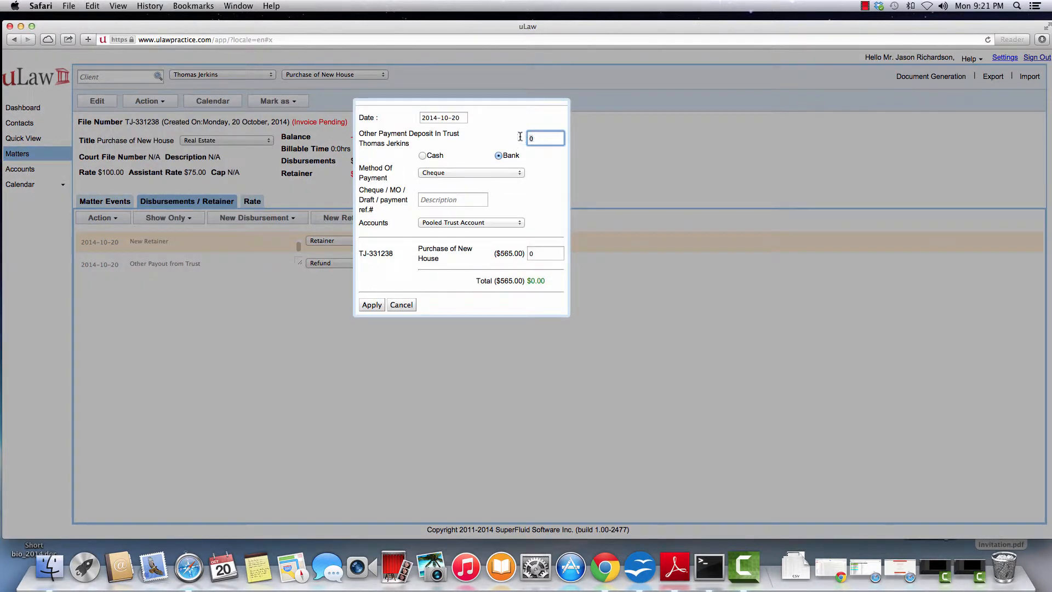
{"action": "key", "text": "BackSpace"}
{"action": "type", "text": "95,"}
{"action": "type", "text": "00"}
{"action": "type", "text": "0"}
{"action": "left_click", "coordinate": [544, 190]}
{"action": "left_click", "coordinate": [432, 201]}
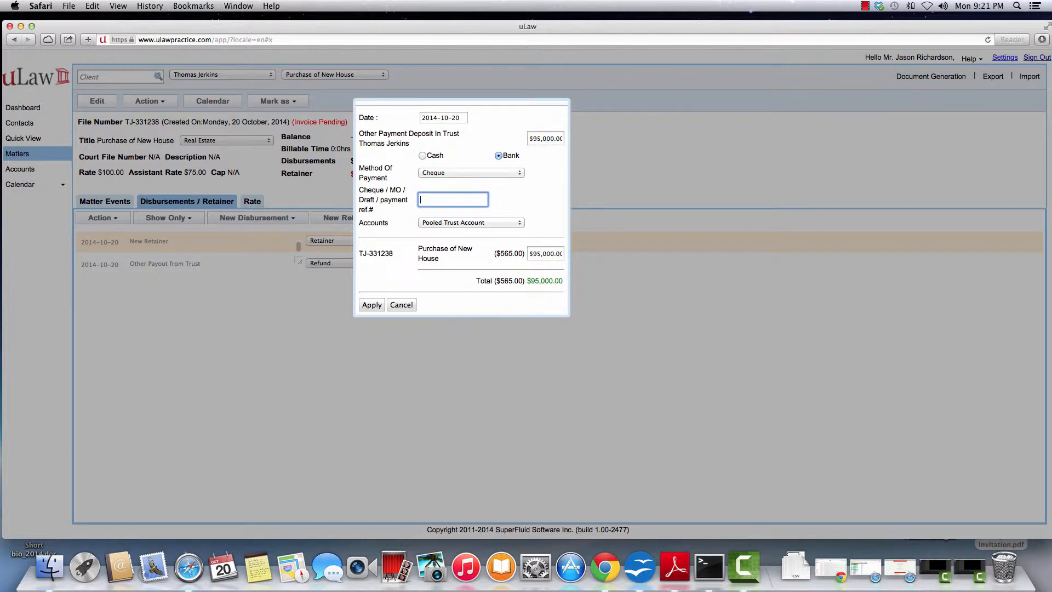
{"action": "type", "text": "34567"}
{"action": "left_click", "coordinate": [372, 306]}
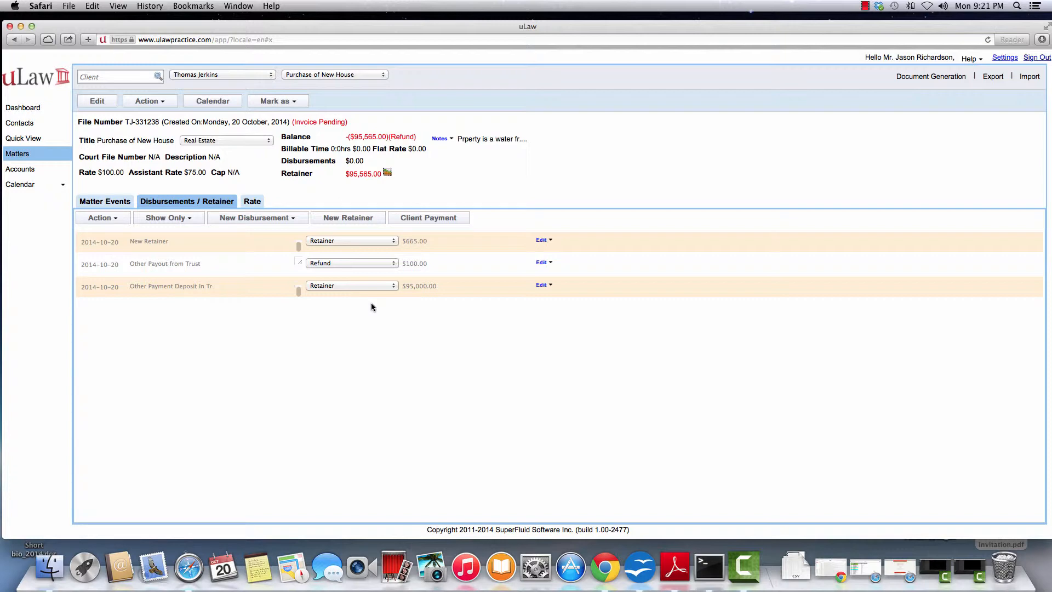
{"action": "left_click", "coordinate": [151, 104]}
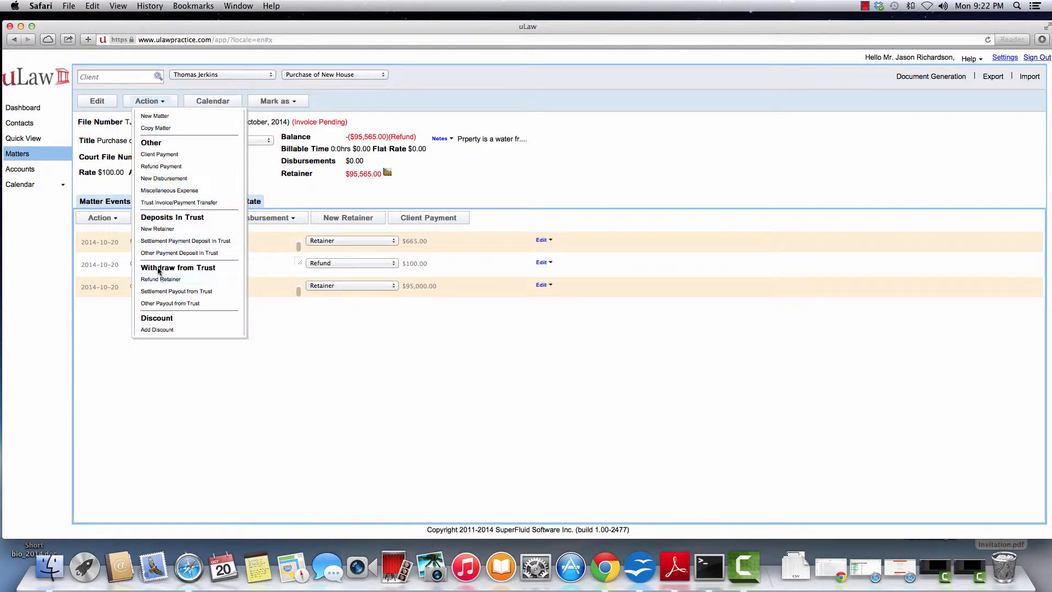
Pay $90,000.00 from trust to Minto Realtor by Email Transfer, reference 788888.
{"action": "left_click", "coordinate": [171, 303]}
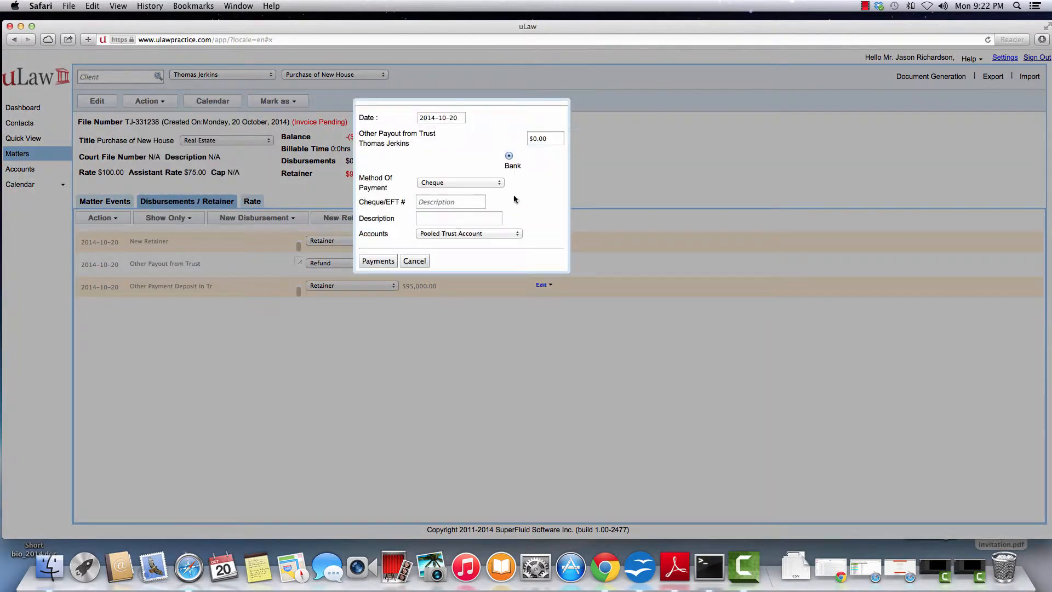
{"action": "left_click", "coordinate": [533, 138]}
{"action": "type", "text": "90,"}
{"action": "type", "text": "000"}
{"action": "left_click", "coordinate": [539, 193]}
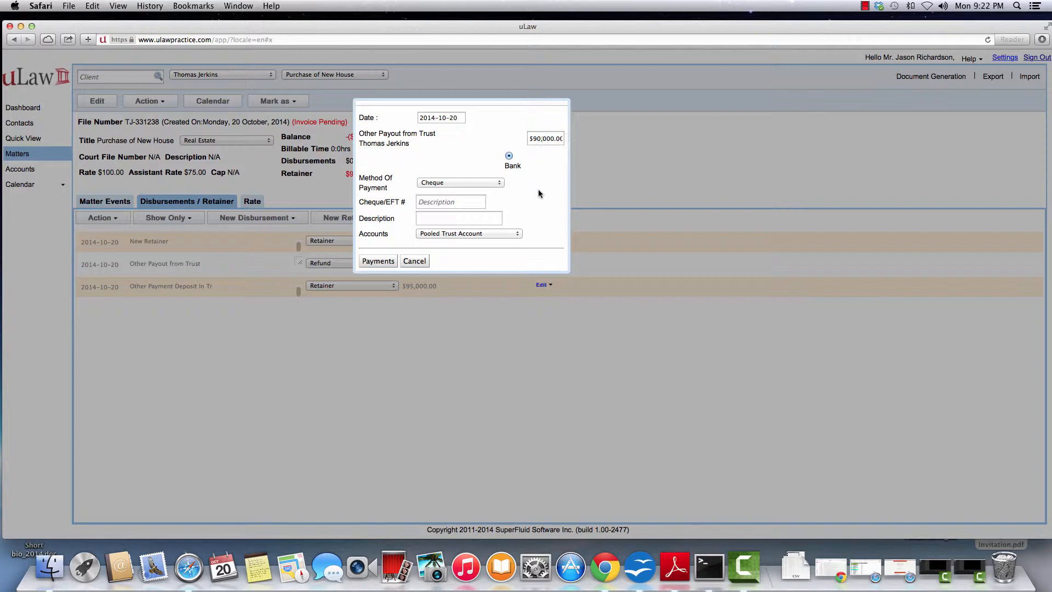
{"action": "left_click", "coordinate": [437, 203]}
{"action": "left_click", "coordinate": [438, 183]}
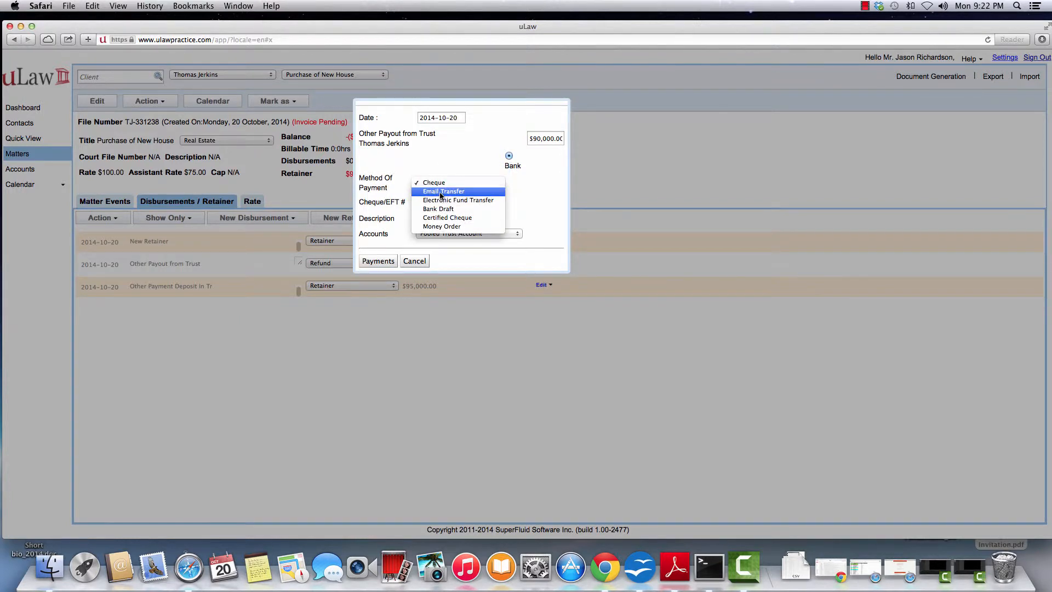
{"action": "left_click", "coordinate": [440, 191]}
{"action": "left_click", "coordinate": [423, 201]}
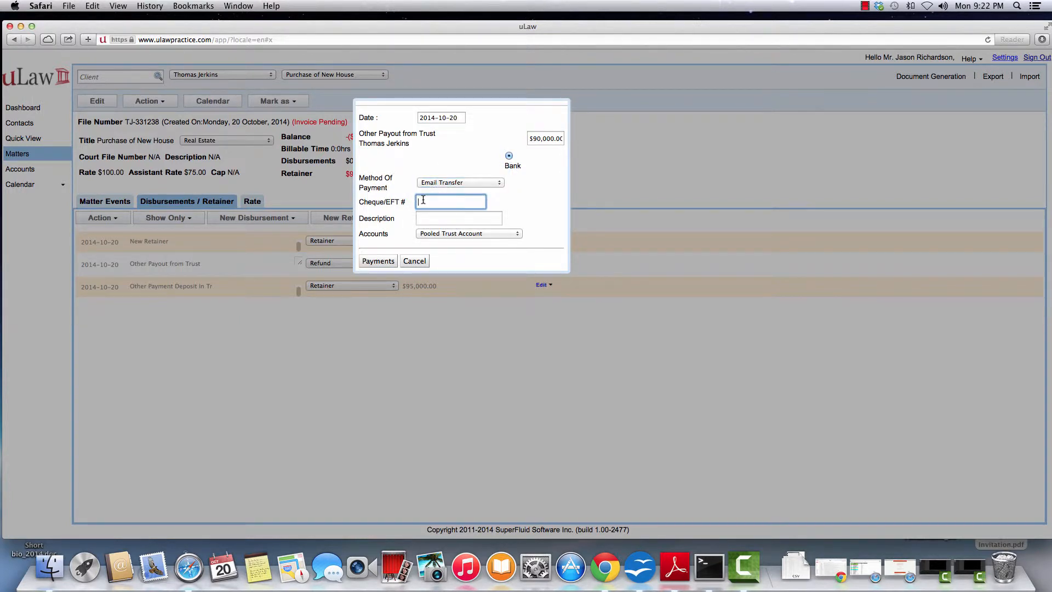
{"action": "type", "text": "788888"}
{"action": "left_click", "coordinate": [427, 221]}
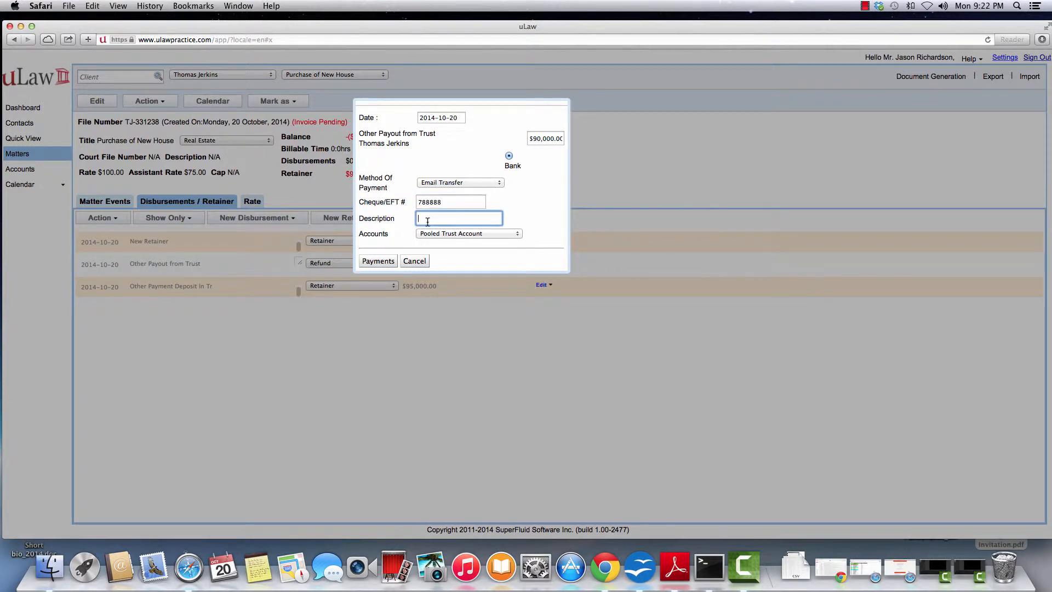
{"action": "type", "text": "Minto Realtor"}
{"action": "left_click", "coordinate": [371, 262]}
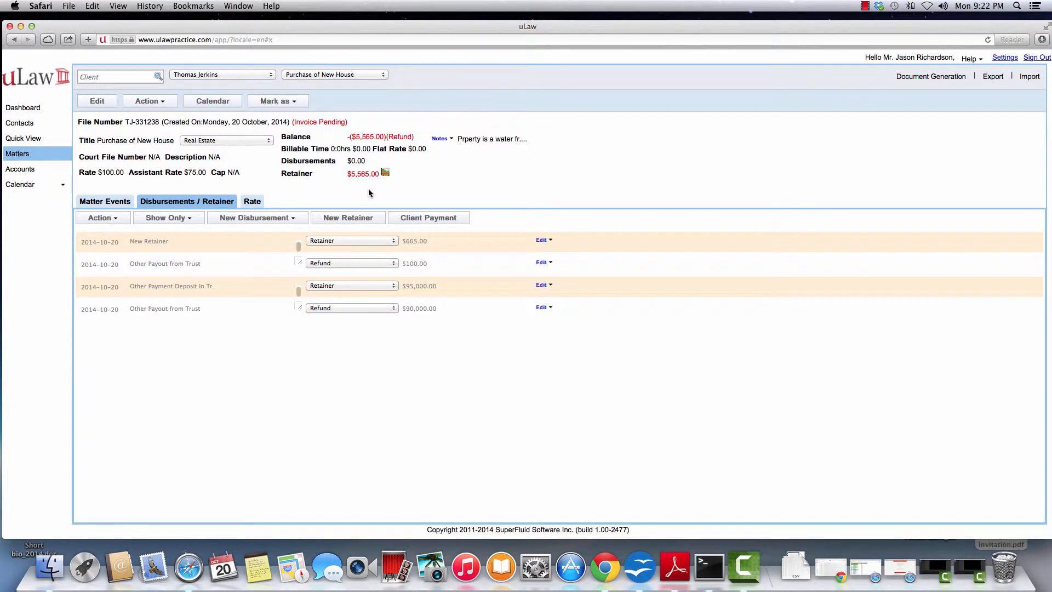
Pay $5,000.00 from trust by cheque 67 for the Title Purchase.
{"action": "left_click", "coordinate": [286, 219]}
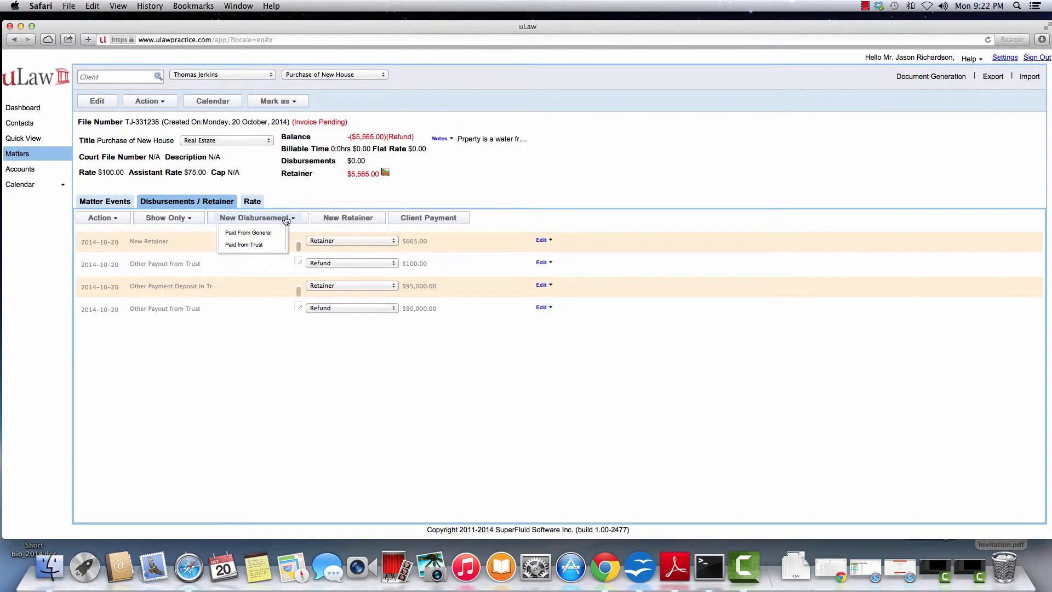
{"action": "left_click", "coordinate": [253, 242]}
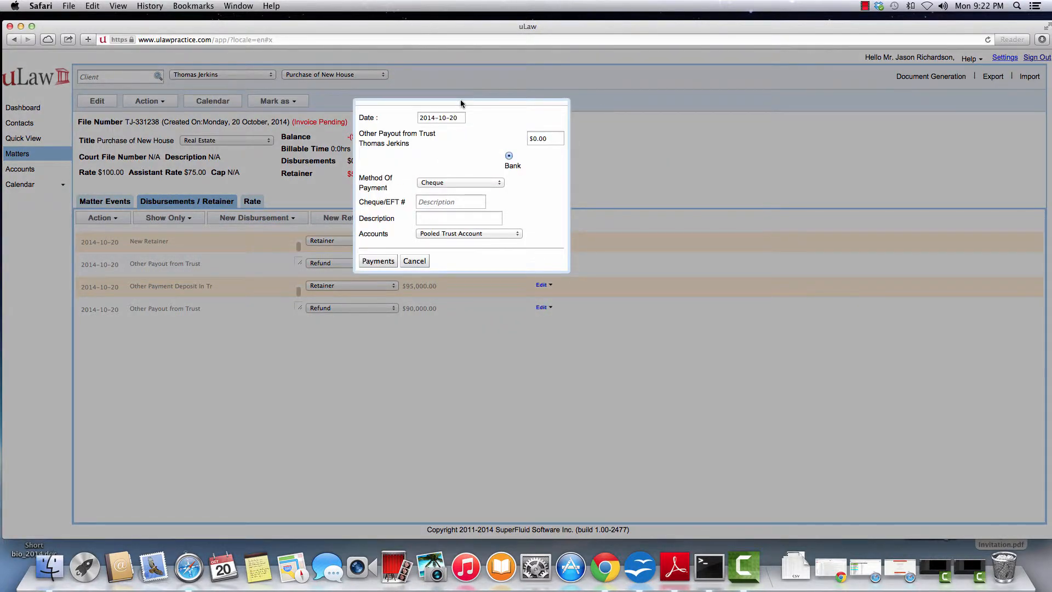
{"action": "left_click_drag", "start_coordinate": [460, 100], "coordinate": [466, 176]}
{"action": "left_click", "coordinate": [537, 211]}
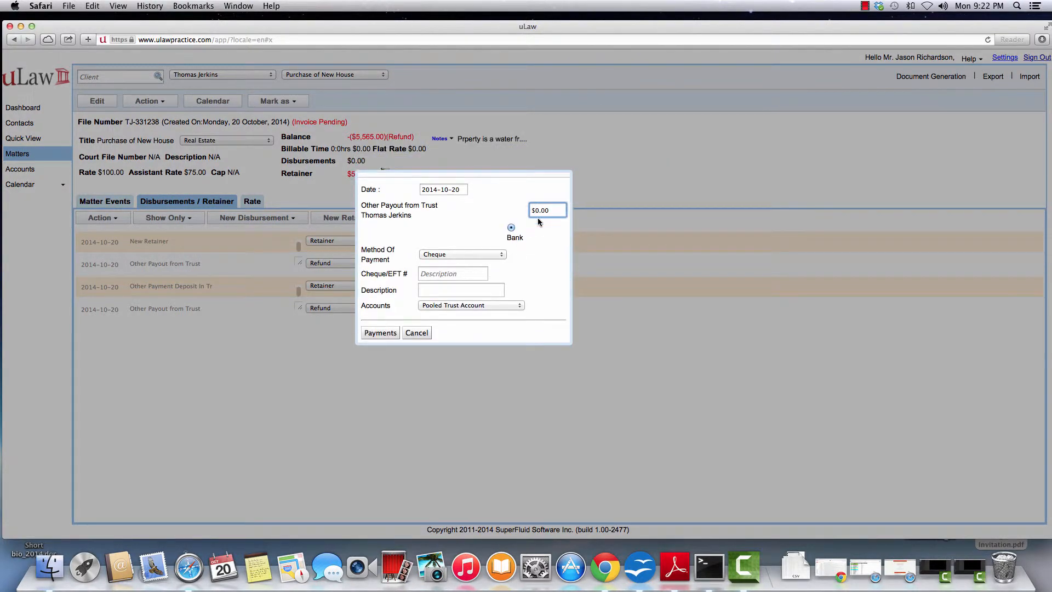
{"action": "type", "text": "500"}
{"action": "left_click", "coordinate": [462, 275]}
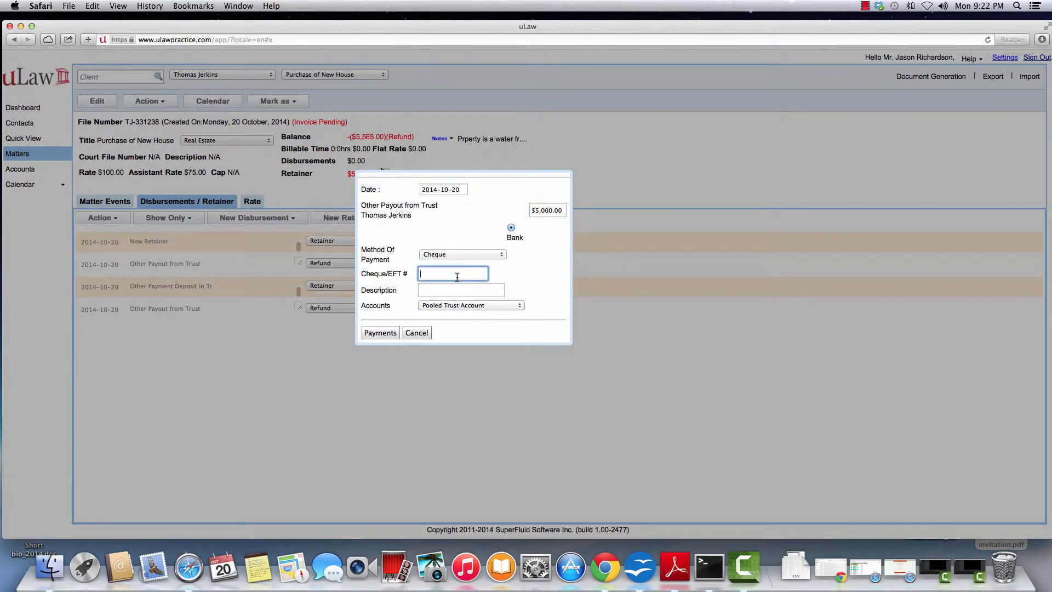
{"action": "type", "text": "67"}
{"action": "left_click", "coordinate": [433, 255]}
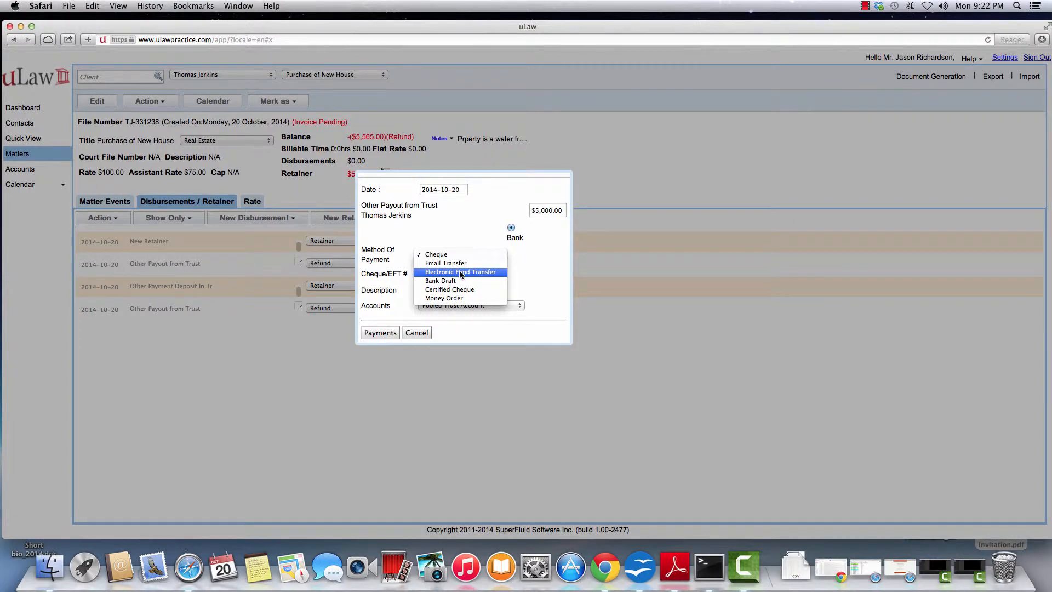
{"action": "left_click", "coordinate": [452, 235]}
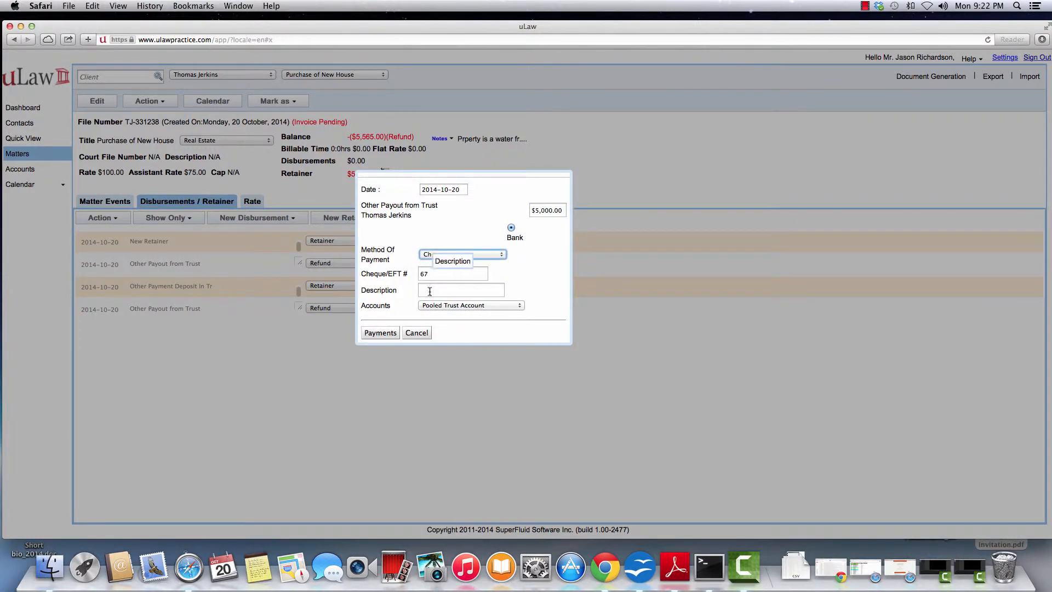
{"action": "left_click", "coordinate": [430, 291]}
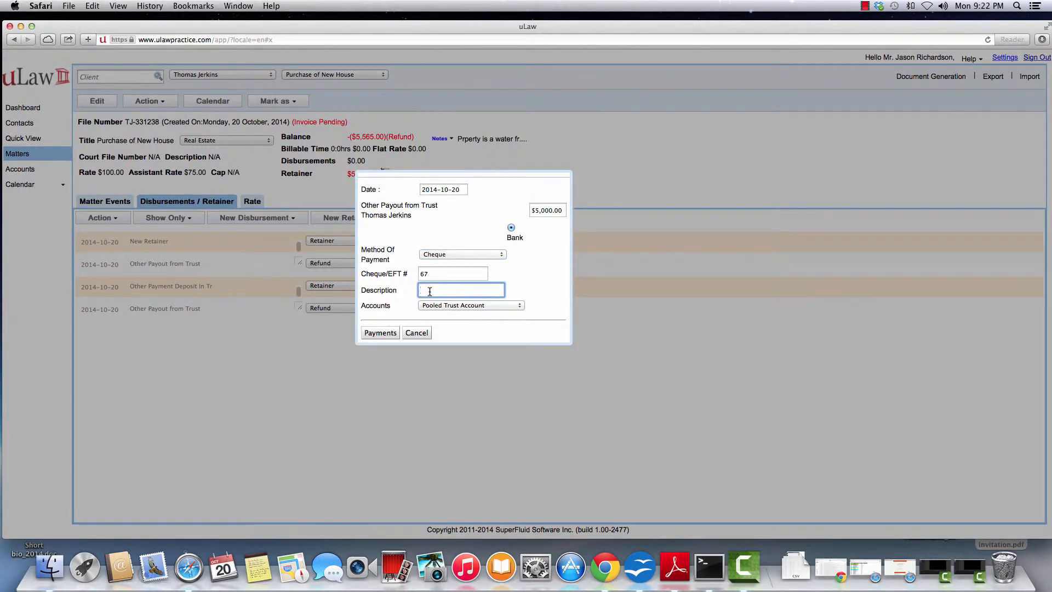
{"action": "type", "text": "Titl"}
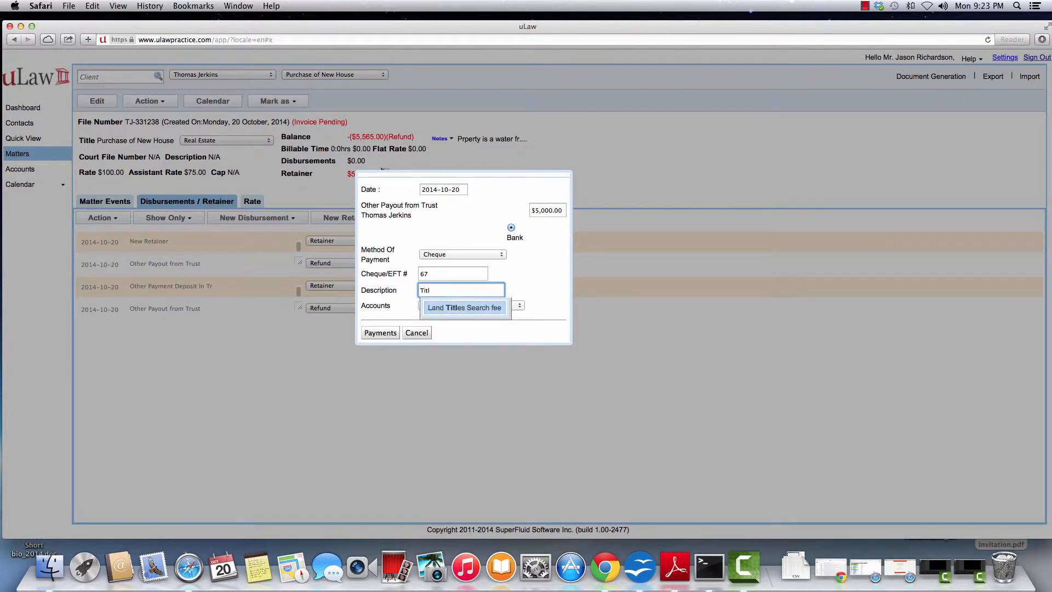
{"action": "type", "text": "e Purchase"}
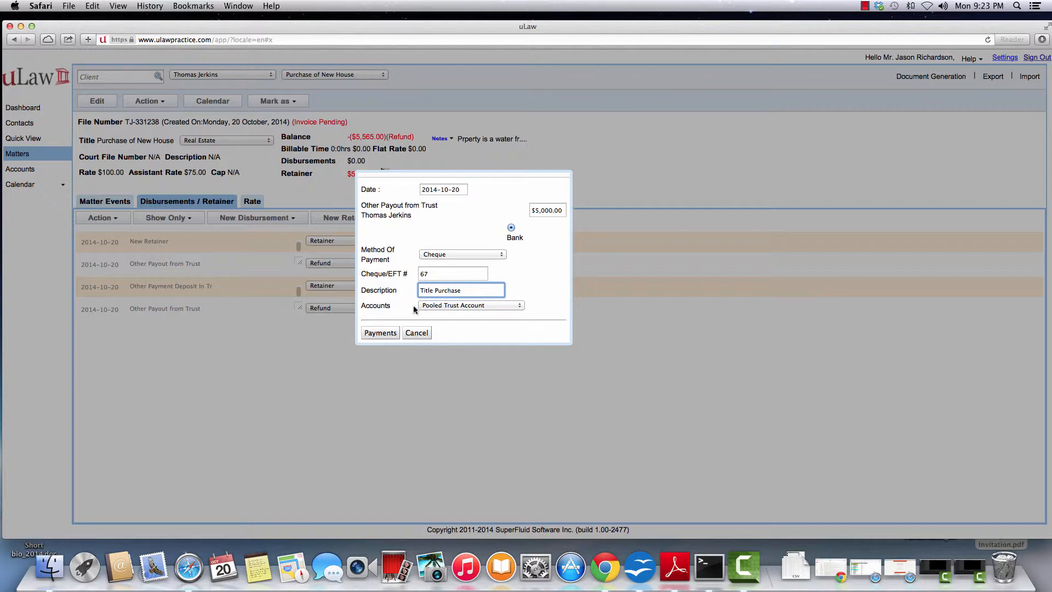
{"action": "left_click", "coordinate": [380, 332]}
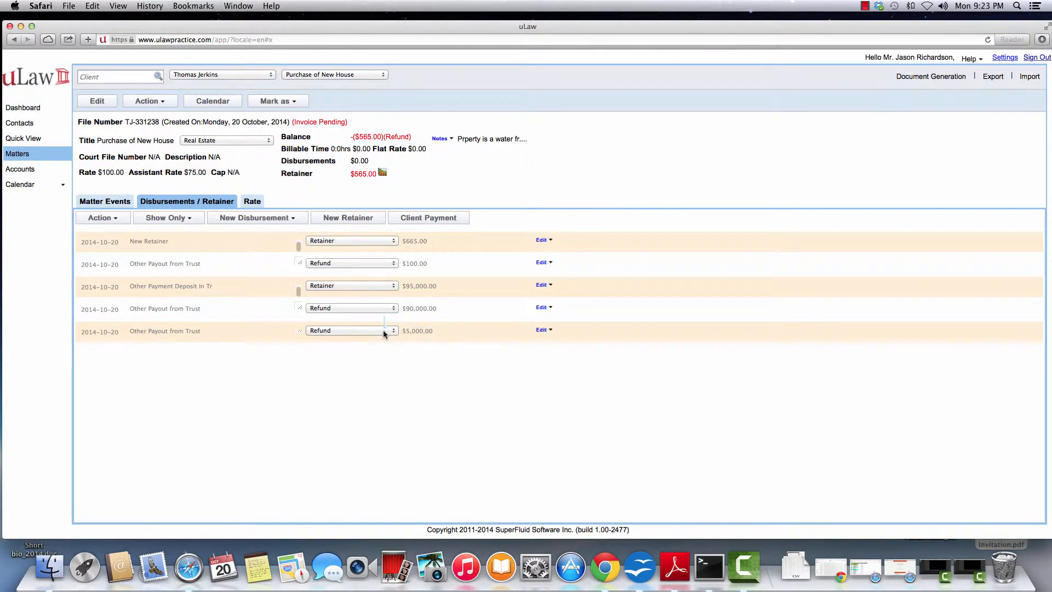
Add a matter event titled 'Land Purchase Deed'.
{"action": "left_click", "coordinate": [115, 202]}
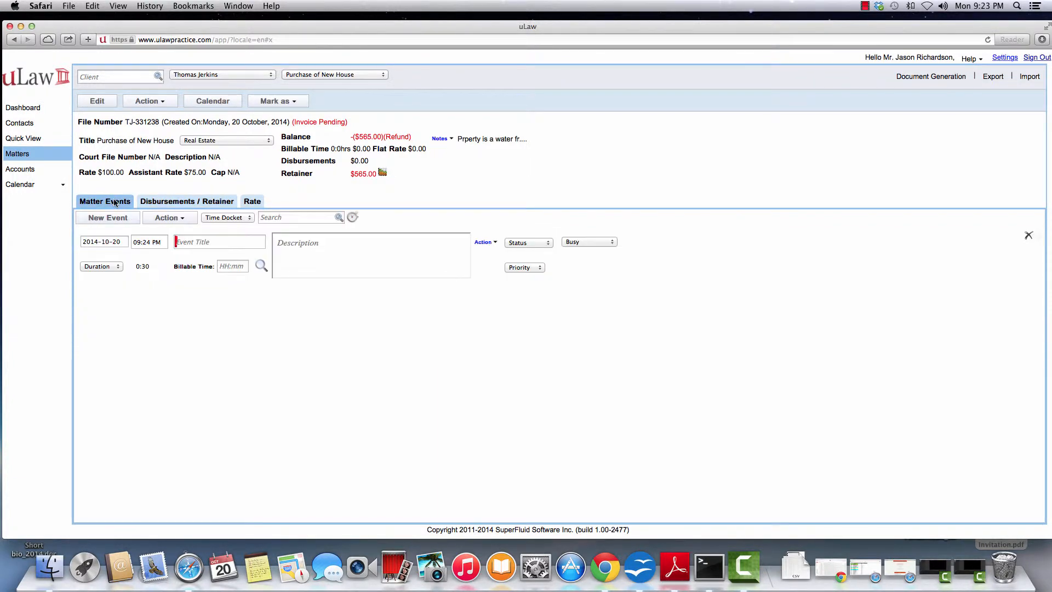
{"action": "left_click", "coordinate": [200, 241]}
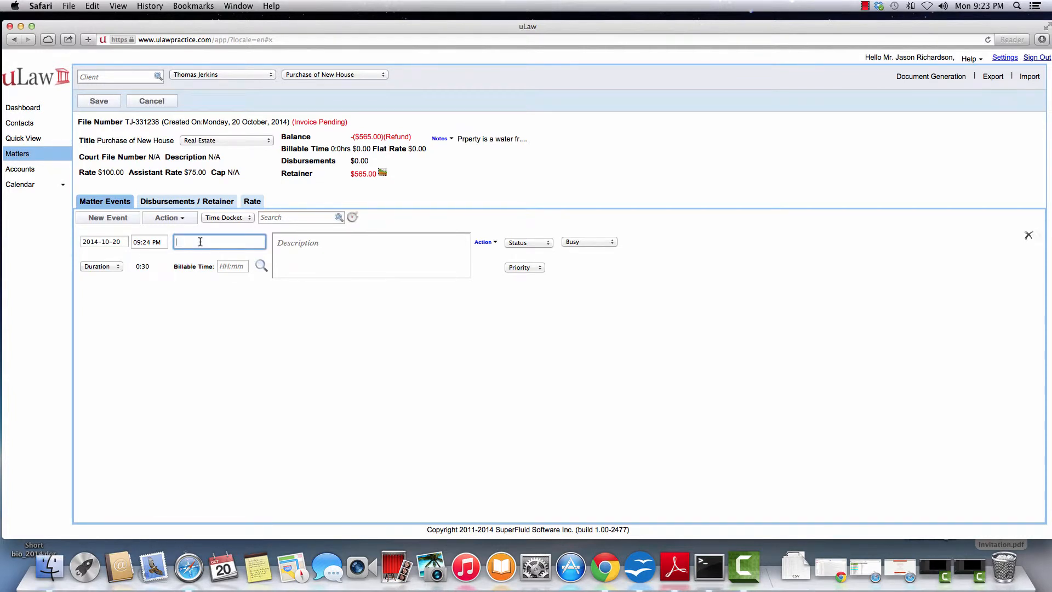
{"action": "type", "text": "Land Purchase Deed"}
Charge the Land Purchase Deed event a $500.00 flat rate and save the matter.
{"action": "left_click", "coordinate": [485, 243]}
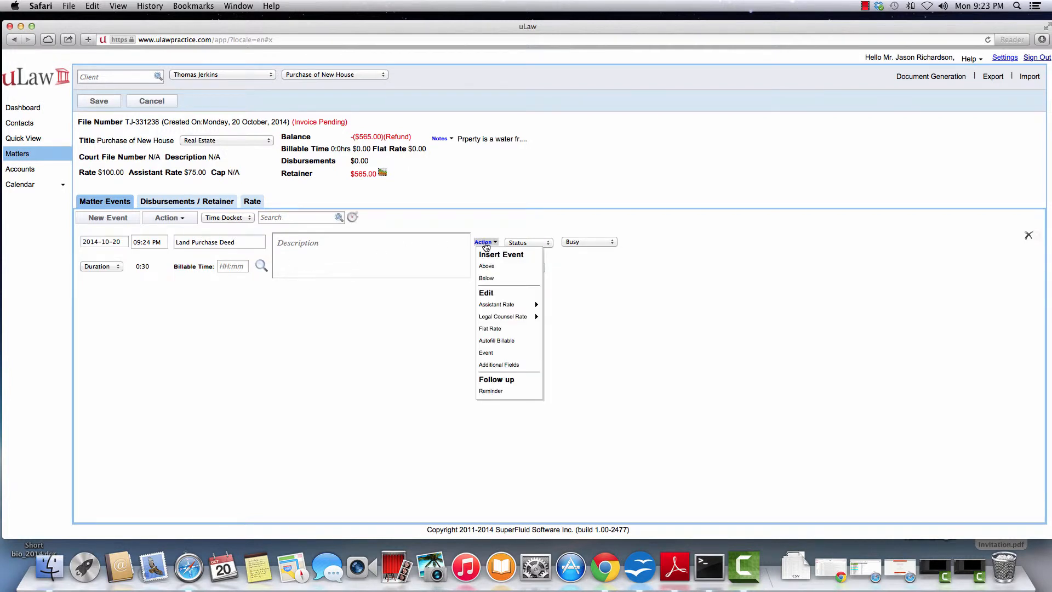
{"action": "left_click", "coordinate": [499, 328]}
{"action": "left_click", "coordinate": [227, 265]}
{"action": "type", "text": "5"}
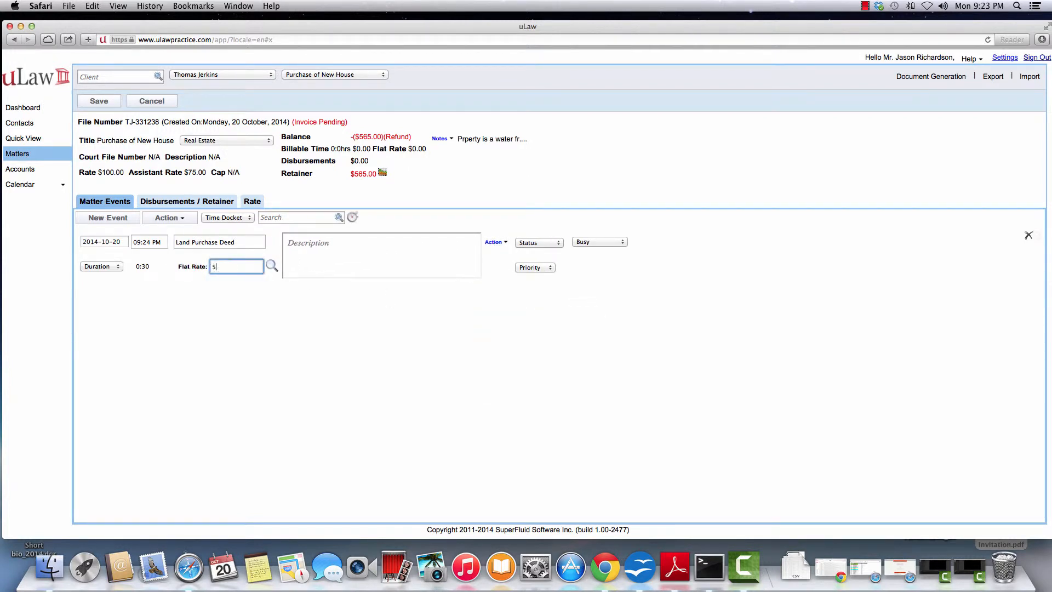
{"action": "type", "text": "00"}
{"action": "left_click", "coordinate": [209, 311]}
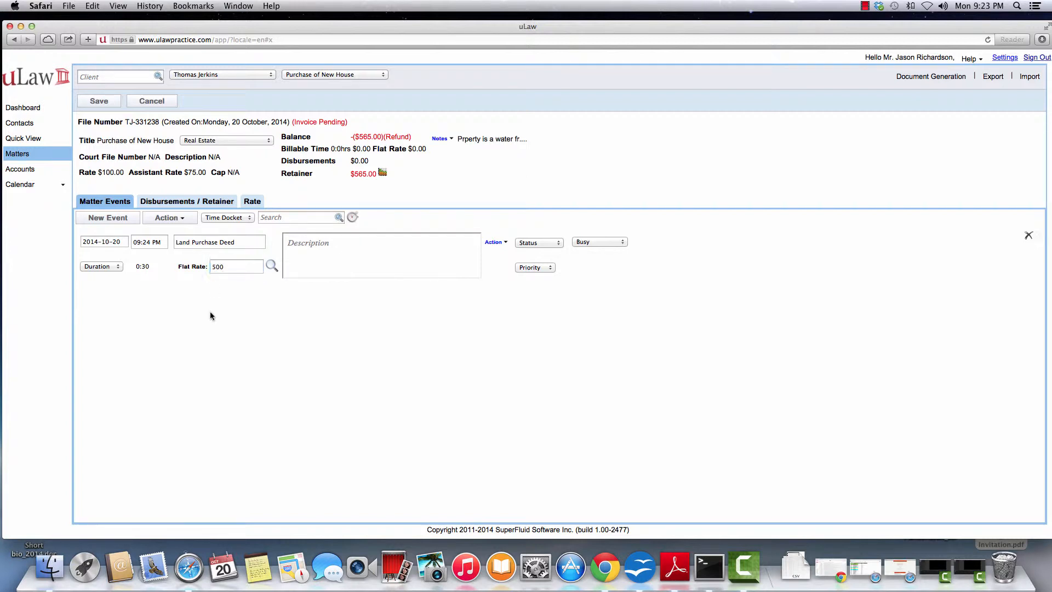
{"action": "left_click", "coordinate": [100, 101]}
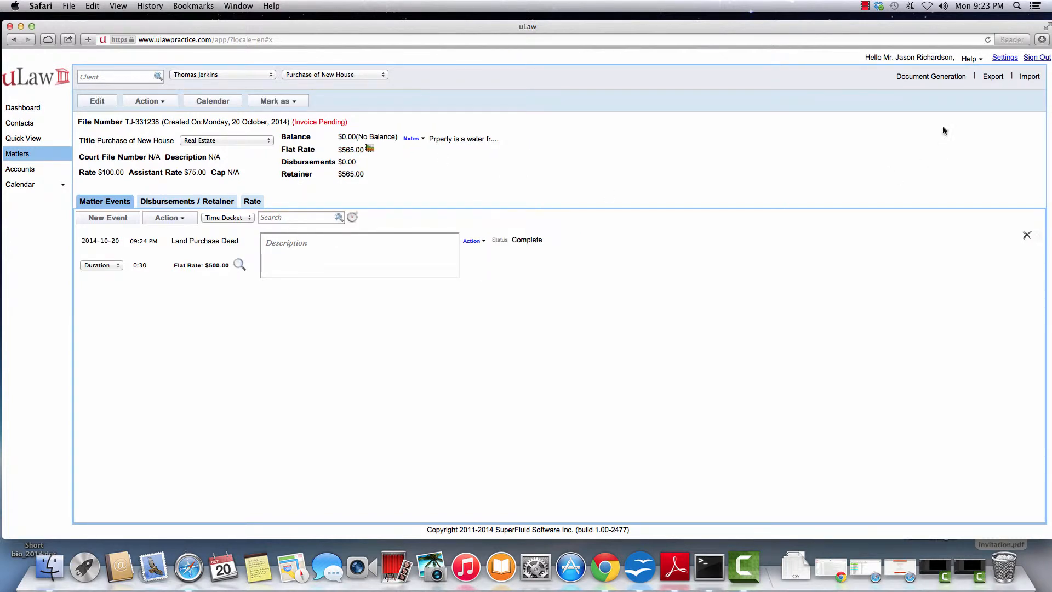
Generate a Complete invoice with Mark as Paid ticked and download it as a PDF.
{"action": "left_click", "coordinate": [940, 77]}
{"action": "mouse_move", "coordinate": [931, 102]}
{"action": "left_click", "coordinate": [976, 107]}
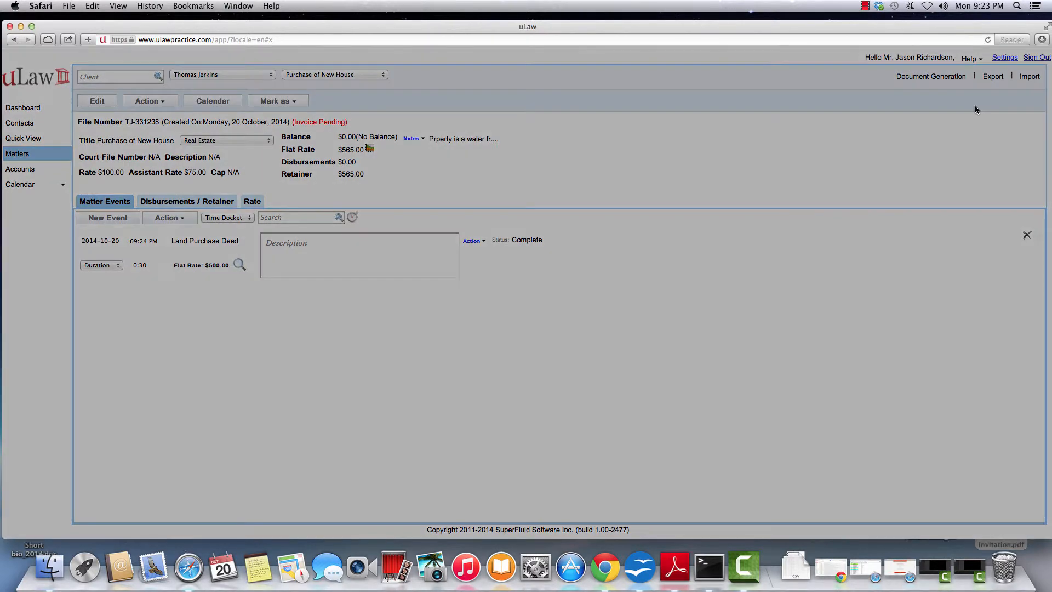
{"action": "left_click", "coordinate": [450, 149]}
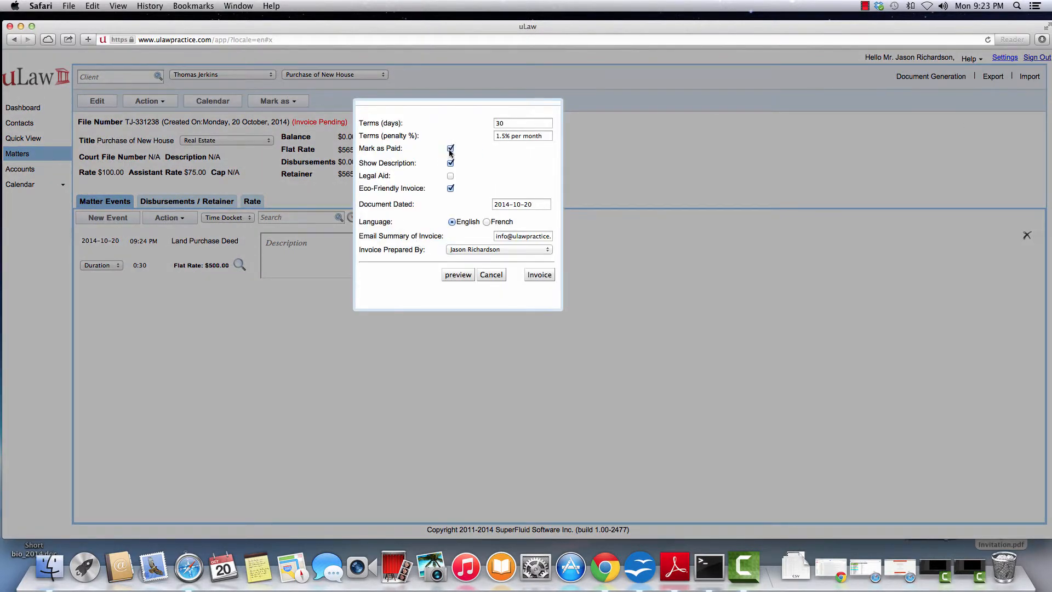
{"action": "left_click", "coordinate": [540, 276]}
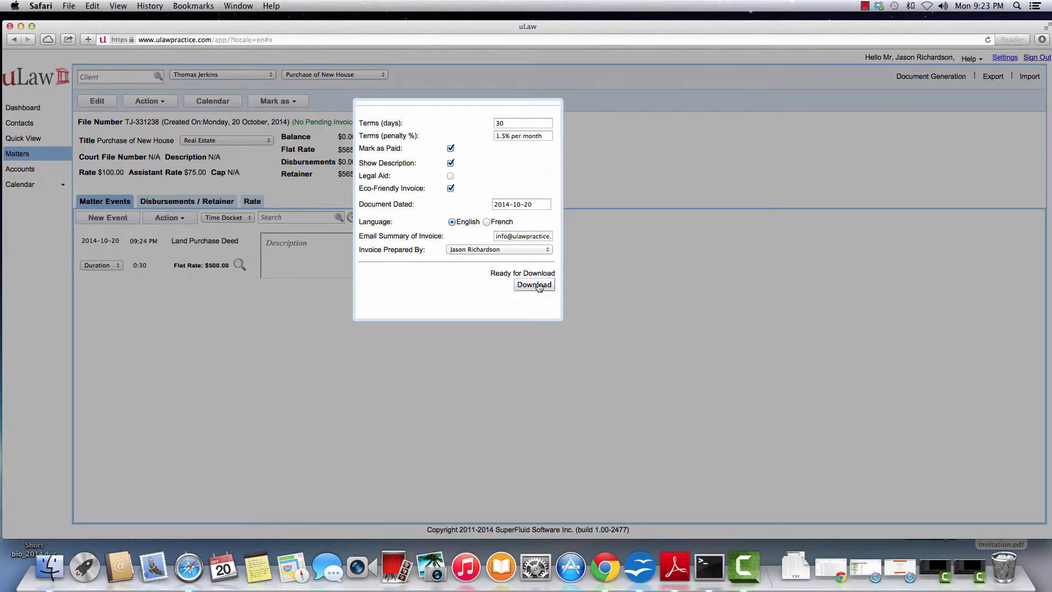
{"action": "left_click", "coordinate": [534, 285]}
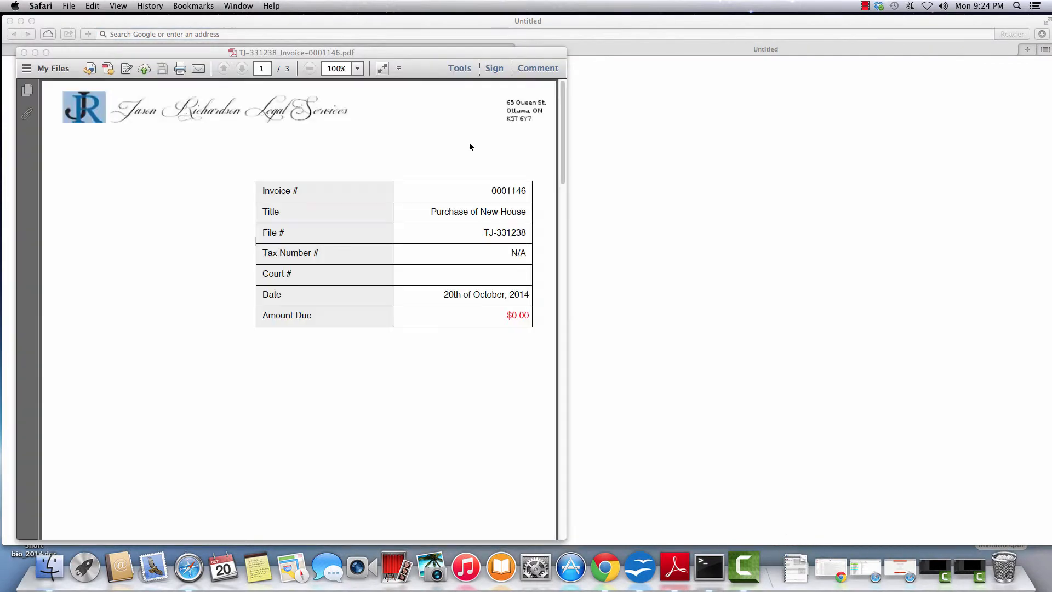
{"action": "left_click_drag", "start_coordinate": [336, 57], "coordinate": [372, 30]}
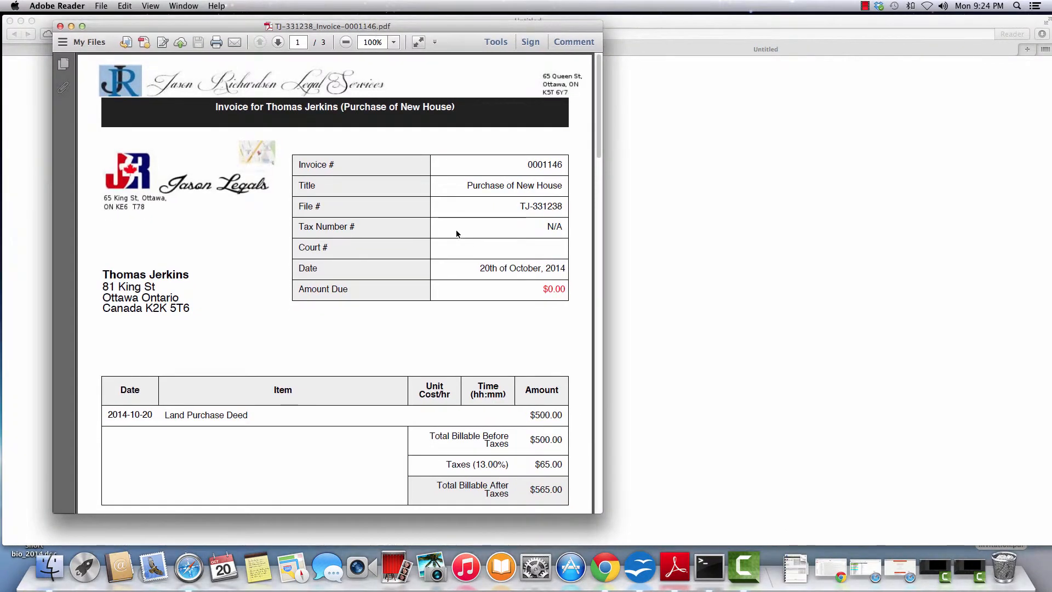
{"action": "scroll", "coordinate": [430, 312], "scroll_direction": "down", "scroll_amount": 3}
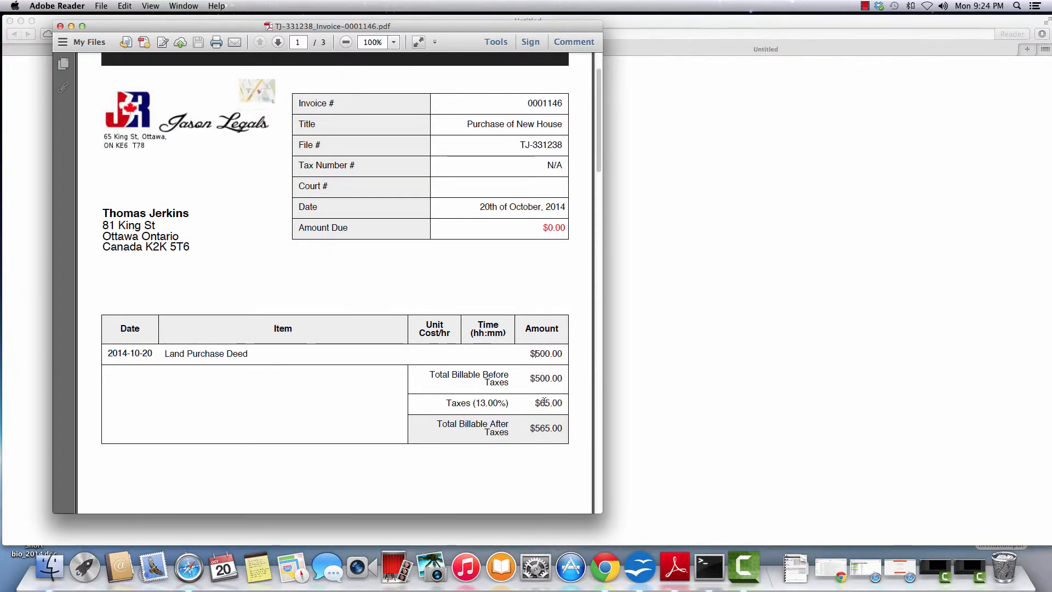
{"action": "scroll", "coordinate": [544, 401], "scroll_direction": "down", "scroll_amount": 10}
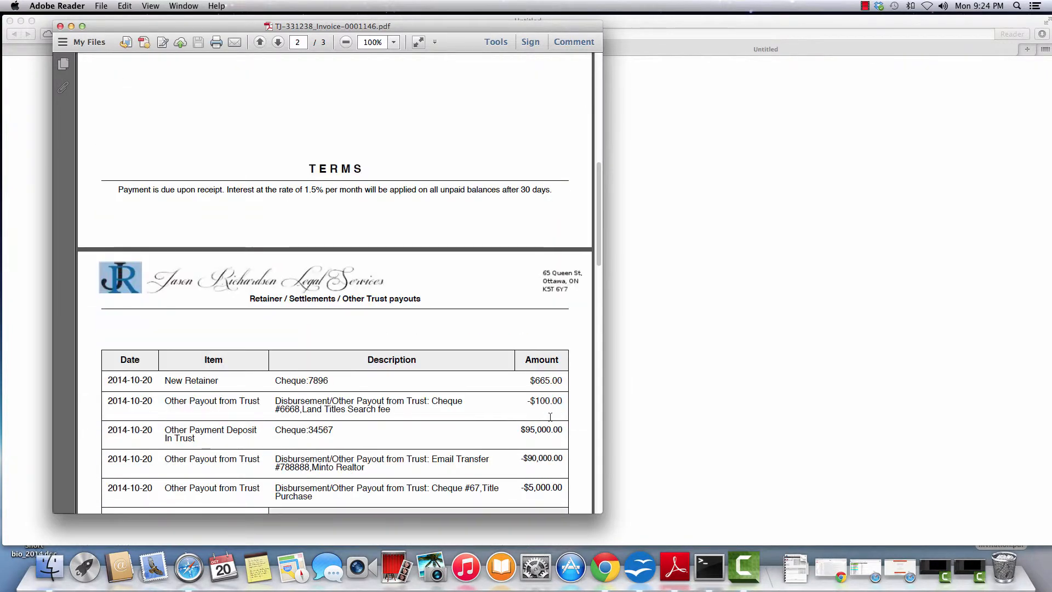
{"action": "scroll", "coordinate": [550, 416], "scroll_direction": "down", "scroll_amount": 3}
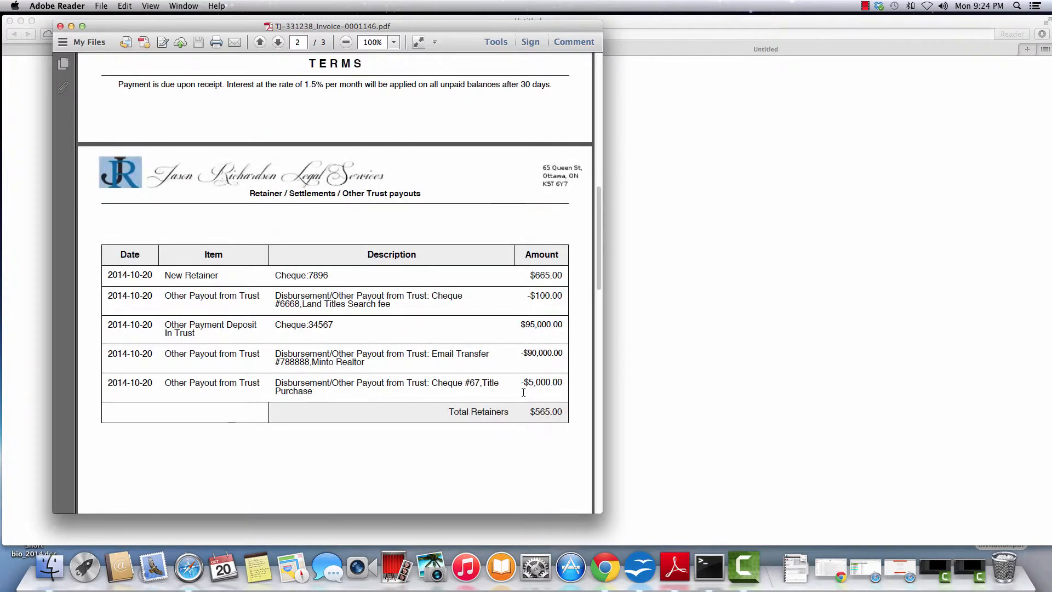
{"action": "double_click", "coordinate": [535, 276]}
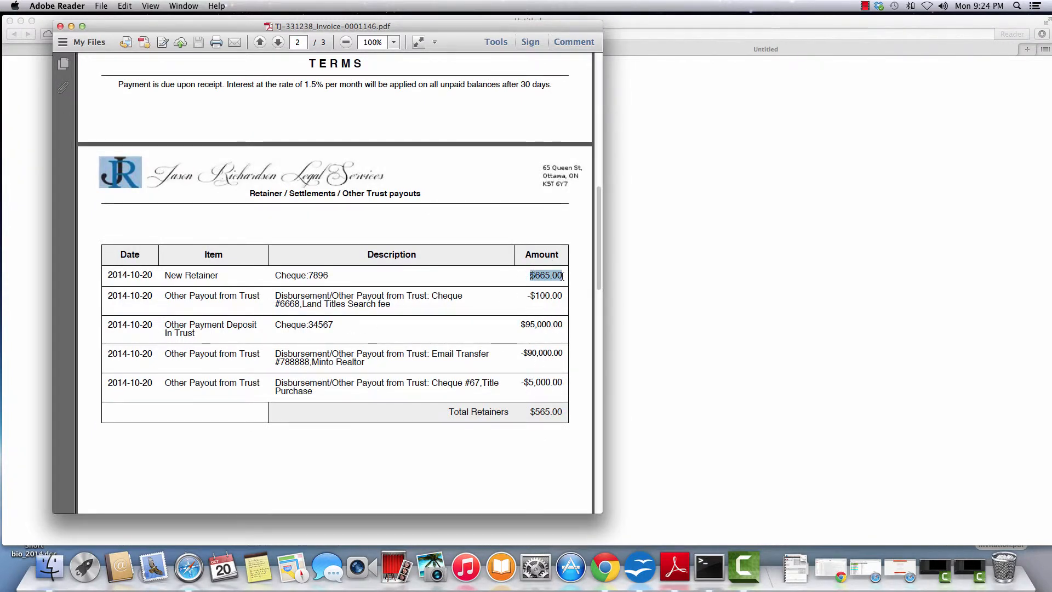
{"action": "double_click", "coordinate": [537, 296]}
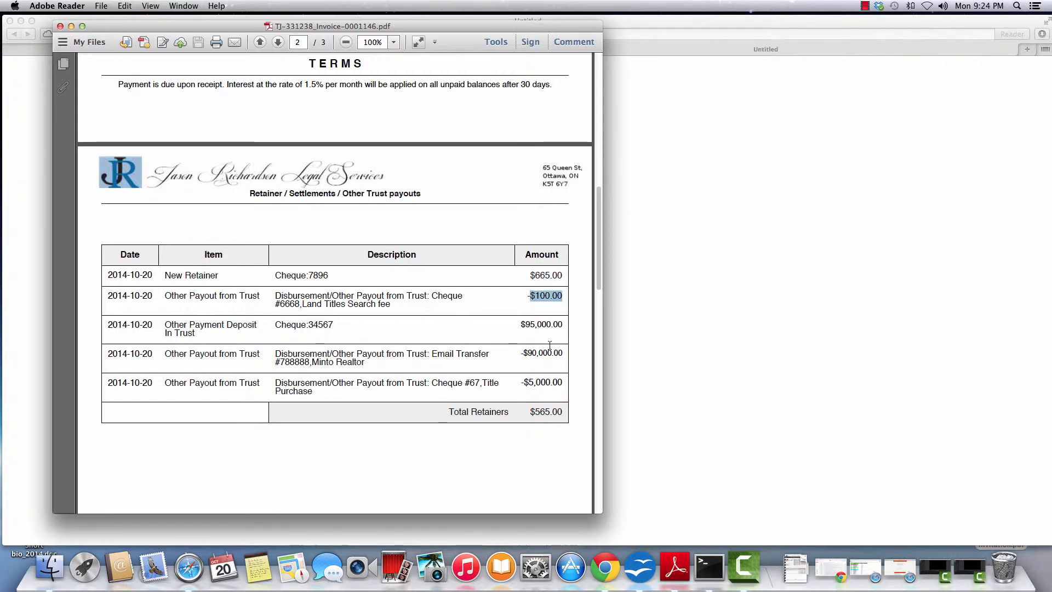
{"action": "left_click_drag", "start_coordinate": [522, 325], "coordinate": [564, 326]}
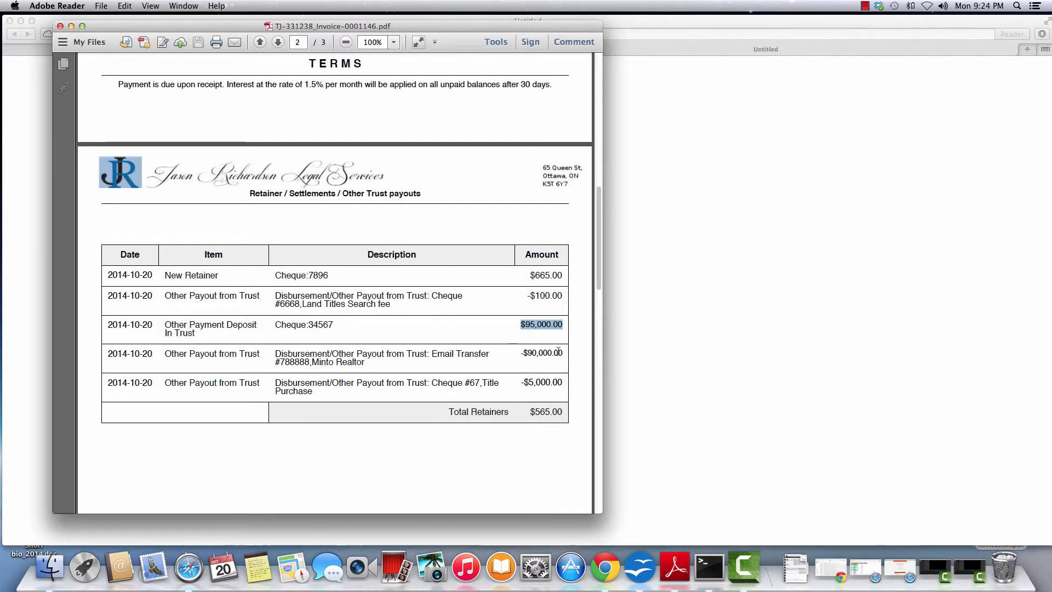
{"action": "left_click_drag", "start_coordinate": [526, 354], "coordinate": [566, 354]}
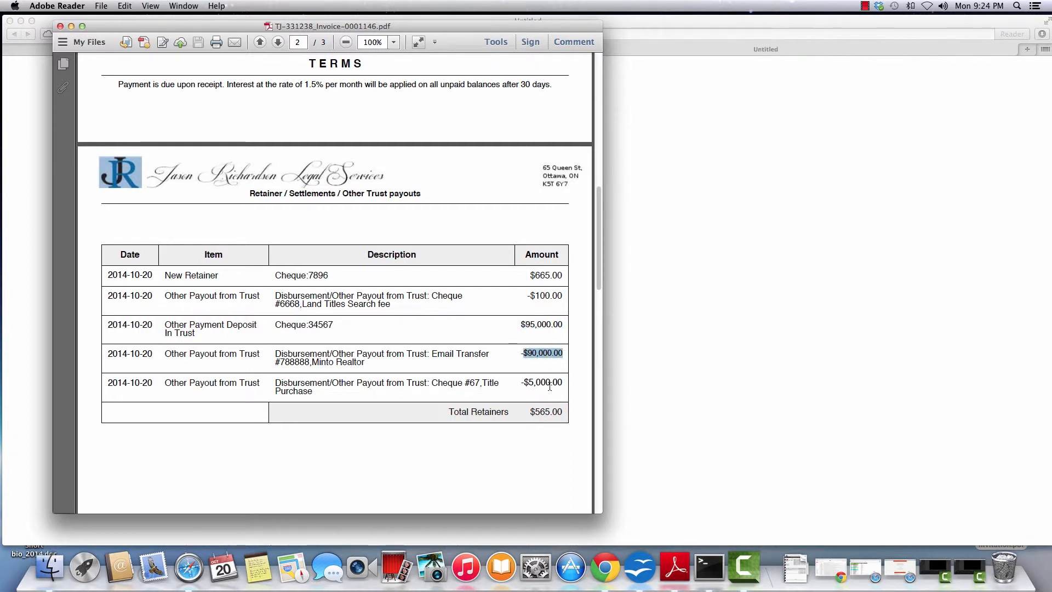
{"action": "left_click_drag", "start_coordinate": [524, 384], "coordinate": [564, 383]}
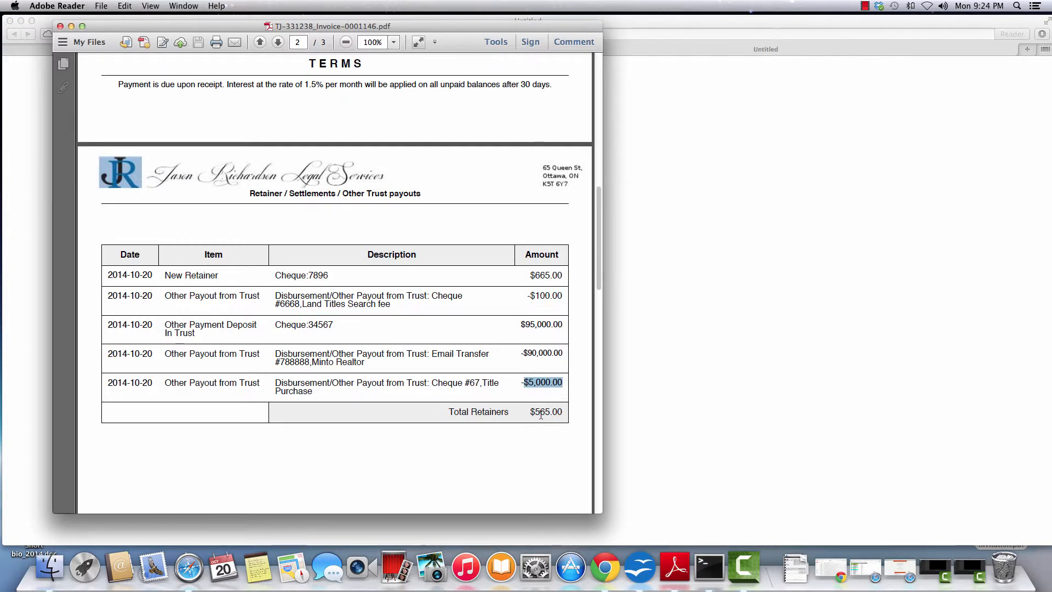
{"action": "scroll", "coordinate": [540, 414], "scroll_direction": "down", "scroll_amount": 3}
{"action": "scroll", "coordinate": [540, 414], "scroll_direction": "up", "scroll_amount": 10}
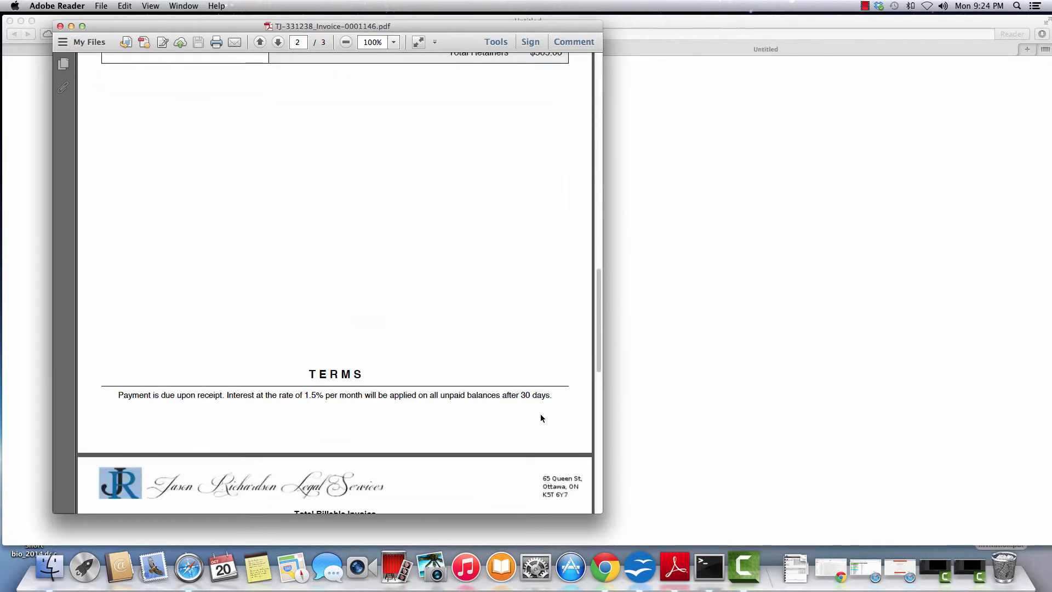
{"action": "scroll", "coordinate": [540, 418], "scroll_direction": "down", "scroll_amount": 8}
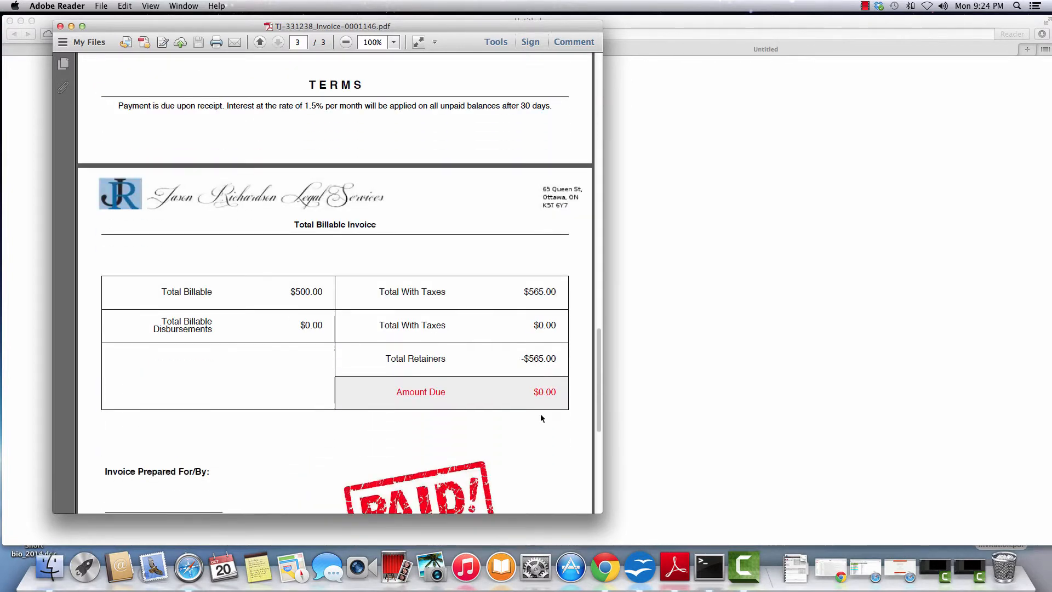
Place the saved signature above the invoice's Invoice Prepared For/By line.
{"action": "scroll", "coordinate": [541, 418], "scroll_direction": "down", "scroll_amount": 2}
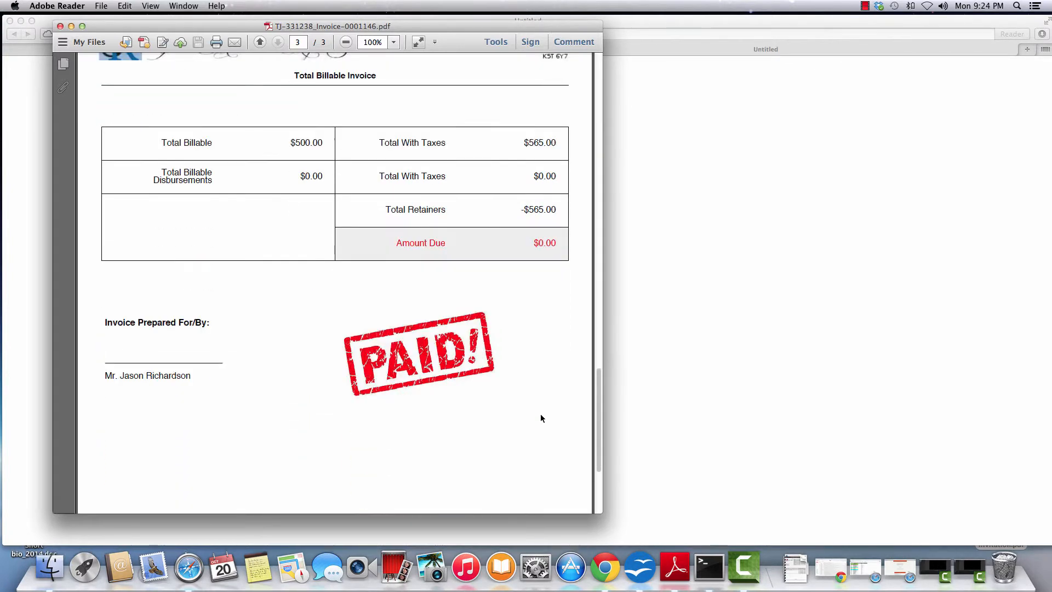
{"action": "left_click", "coordinate": [527, 42]}
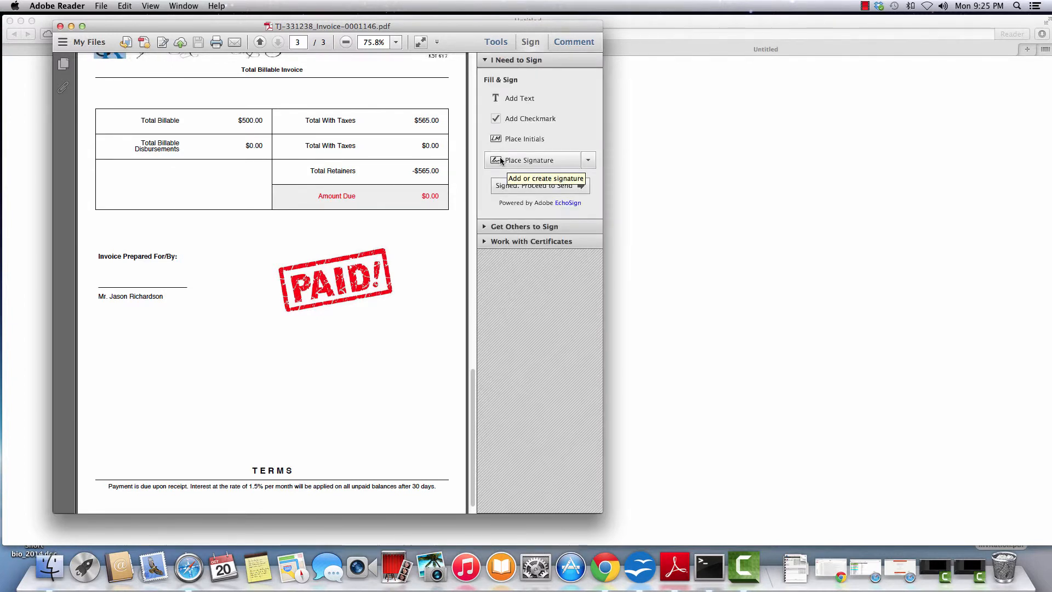
{"action": "left_click", "coordinate": [500, 158]}
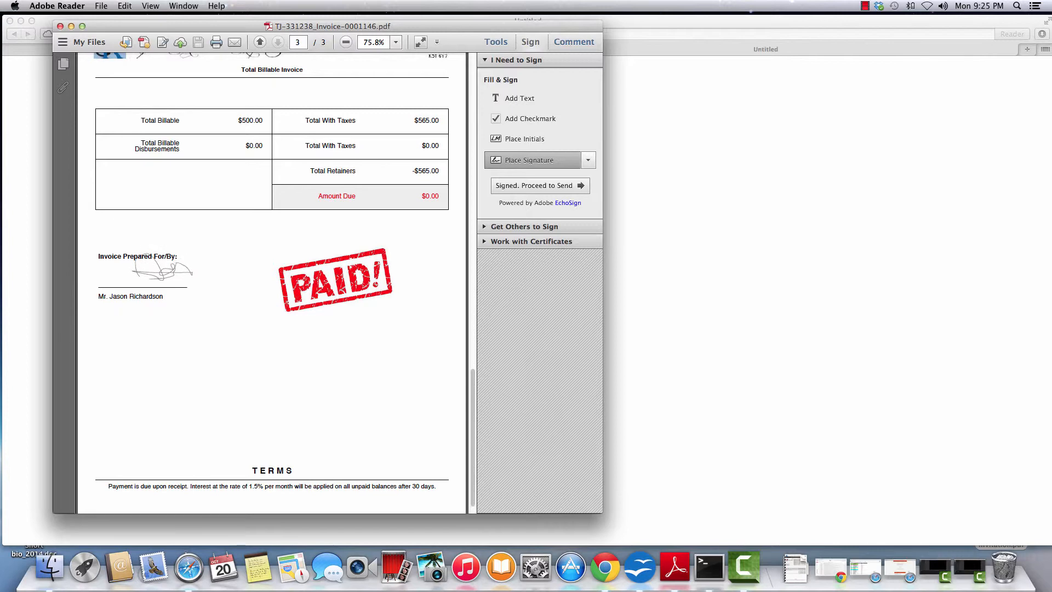
{"action": "left_click", "coordinate": [187, 268]}
{"action": "left_click", "coordinate": [685, 174]}
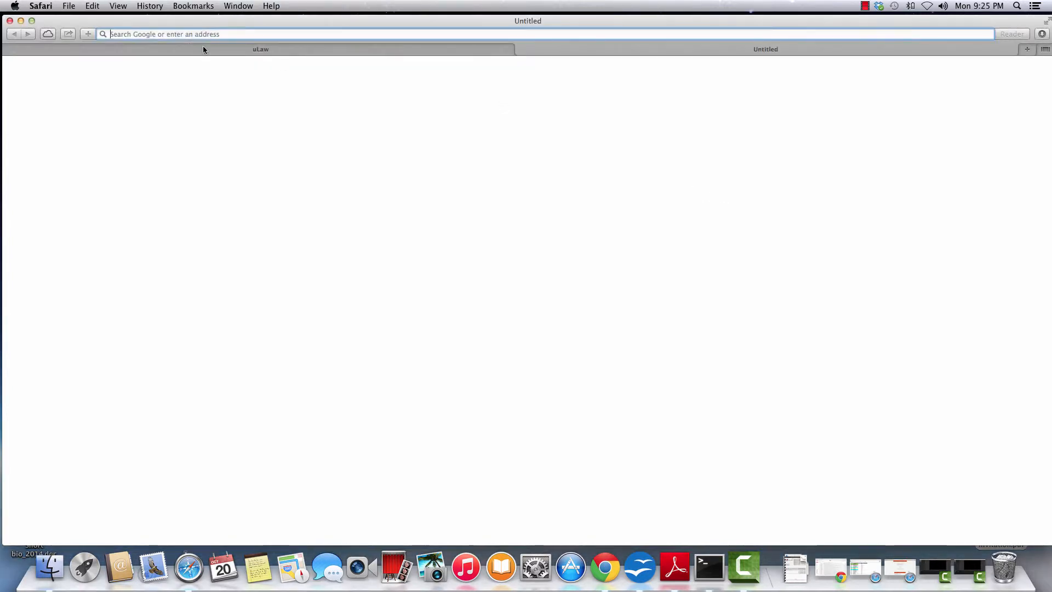
Record the $565.00 Trust to General transfer with reference 0001 by Electronic Fund Transfer.
{"action": "left_click", "coordinate": [219, 51]}
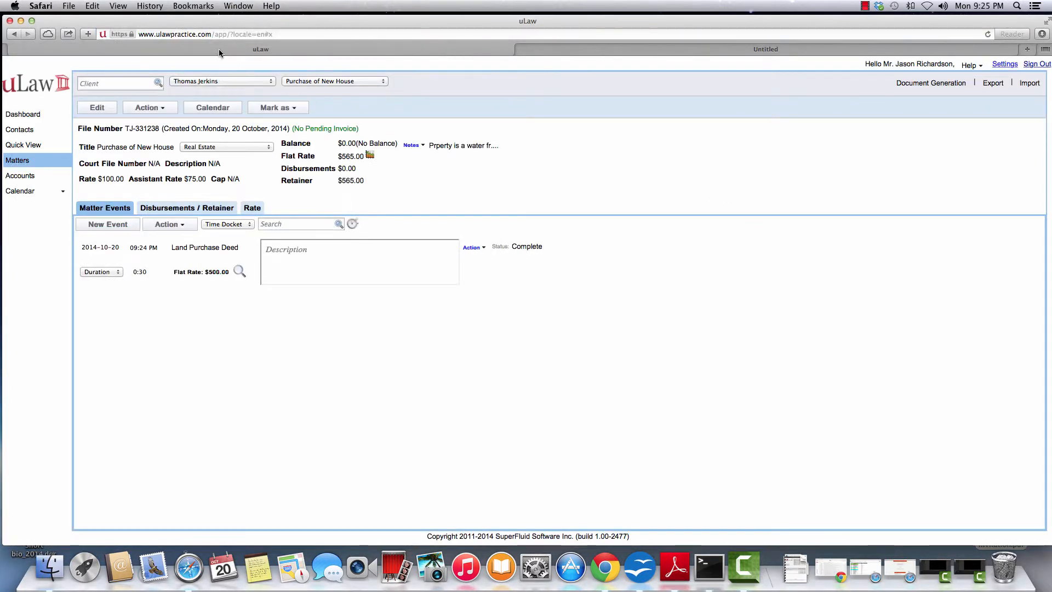
{"action": "left_click", "coordinate": [146, 109]}
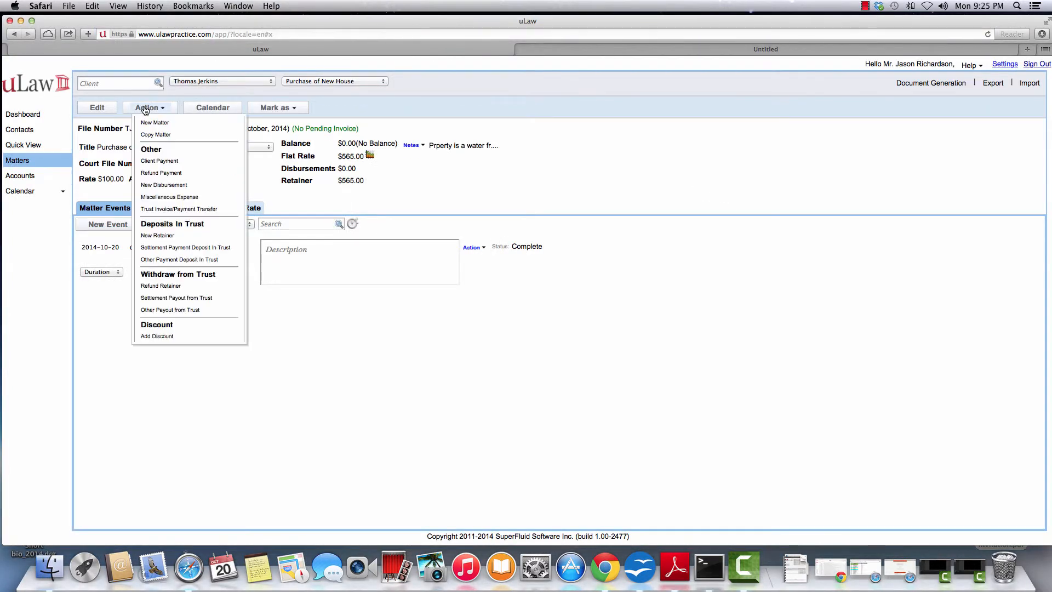
{"action": "left_click", "coordinate": [159, 208]}
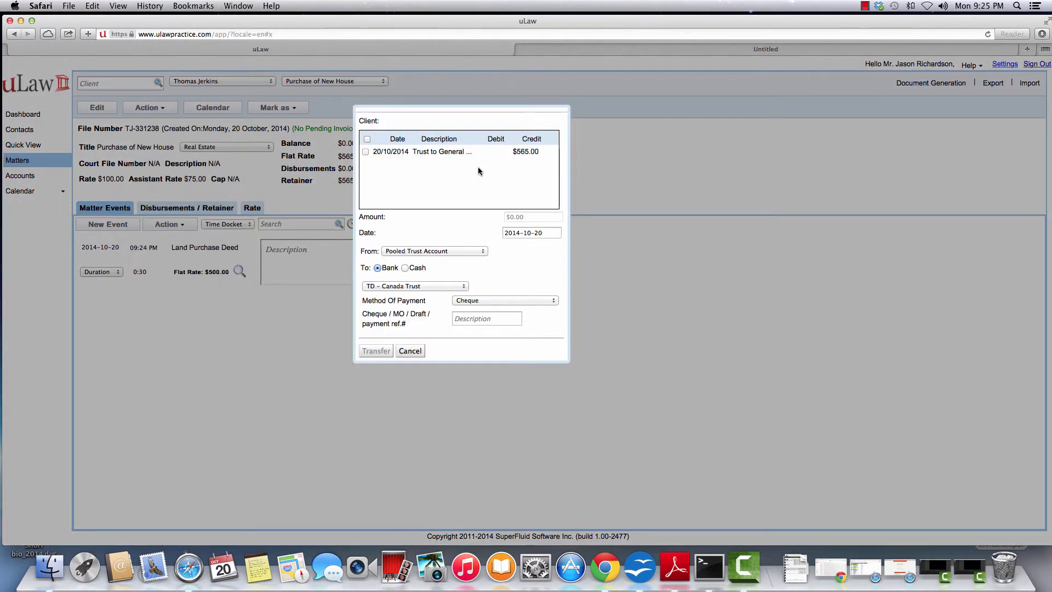
{"action": "left_click", "coordinate": [365, 151]}
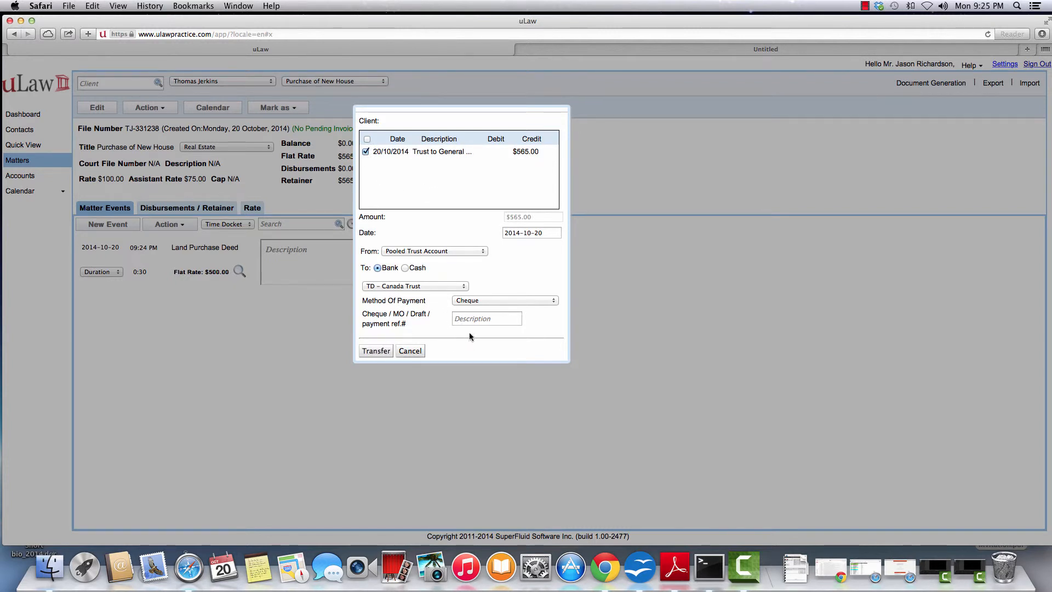
{"action": "left_click", "coordinate": [464, 319]}
{"action": "type", "text": "0001"}
{"action": "left_click", "coordinate": [472, 301]}
{"action": "left_click", "coordinate": [482, 353]}
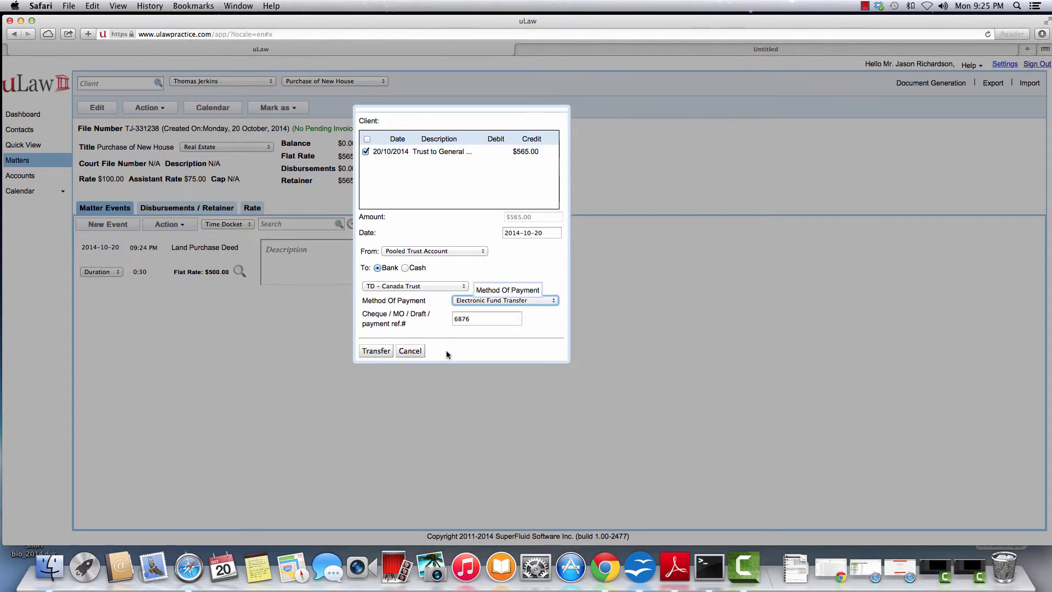
{"action": "left_click", "coordinate": [370, 352]}
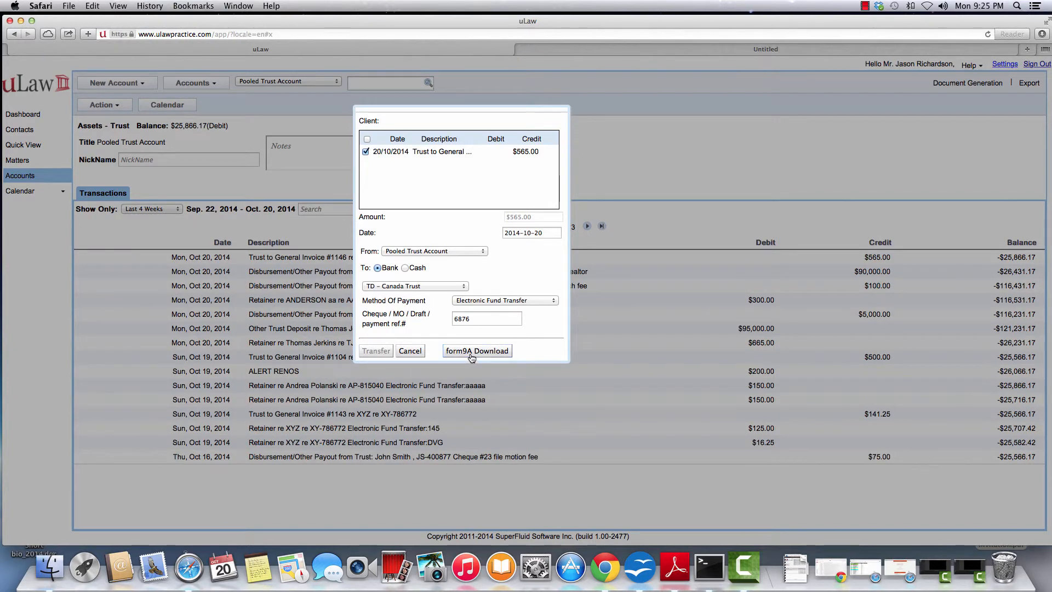
{"action": "left_click", "coordinate": [411, 351]}
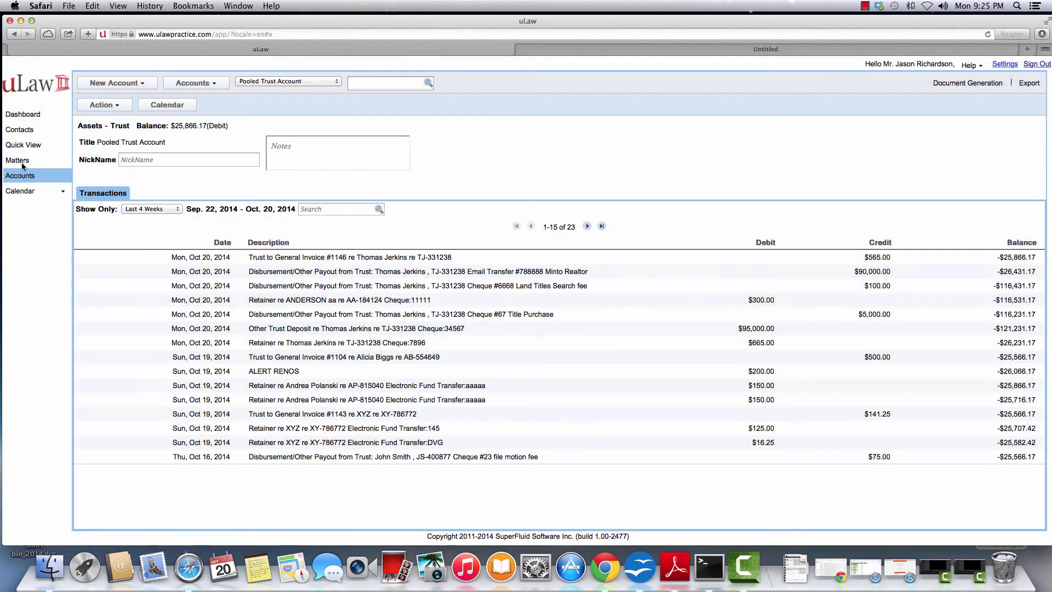
Download the Client's Trust ledger statement for all transactions, for the searched client.
{"action": "left_click", "coordinate": [968, 83]}
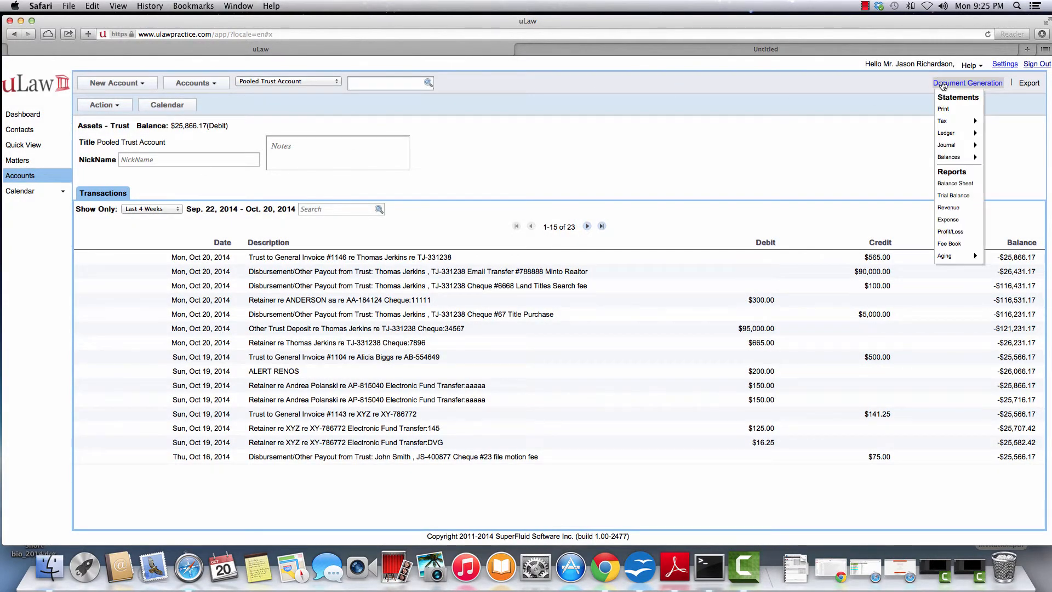
{"action": "mouse_move", "coordinate": [956, 132]}
{"action": "left_click", "coordinate": [998, 136]}
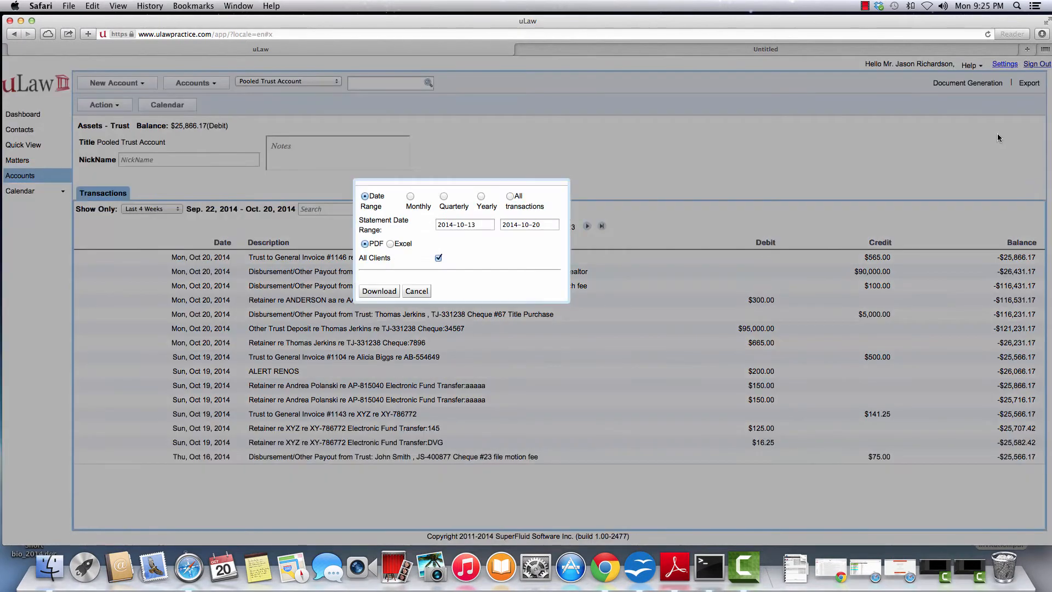
{"action": "left_click", "coordinate": [510, 196]}
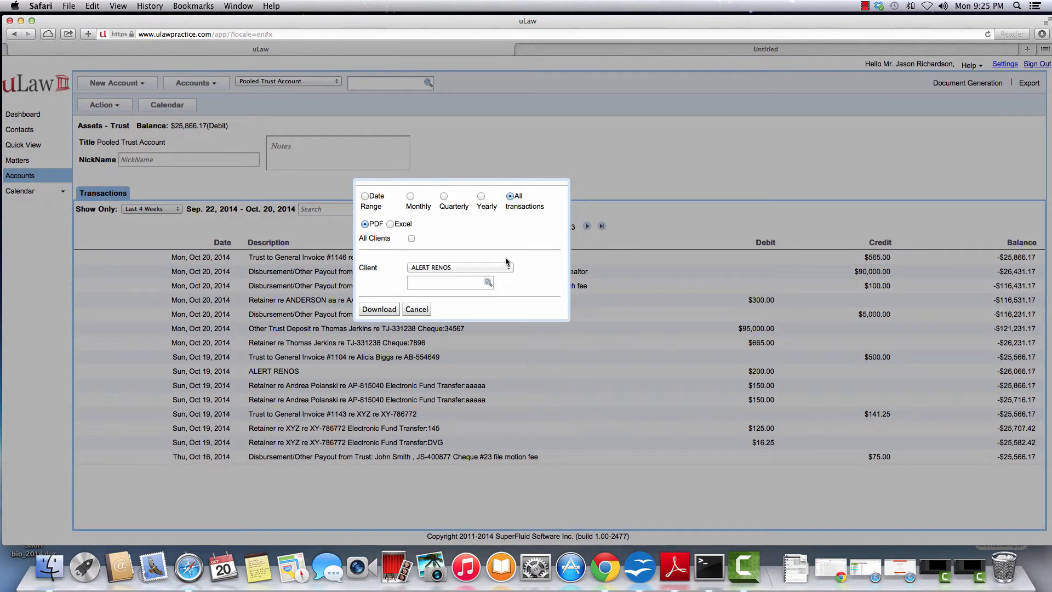
{"action": "left_click", "coordinate": [451, 282]}
{"action": "type", "text": "thom"}
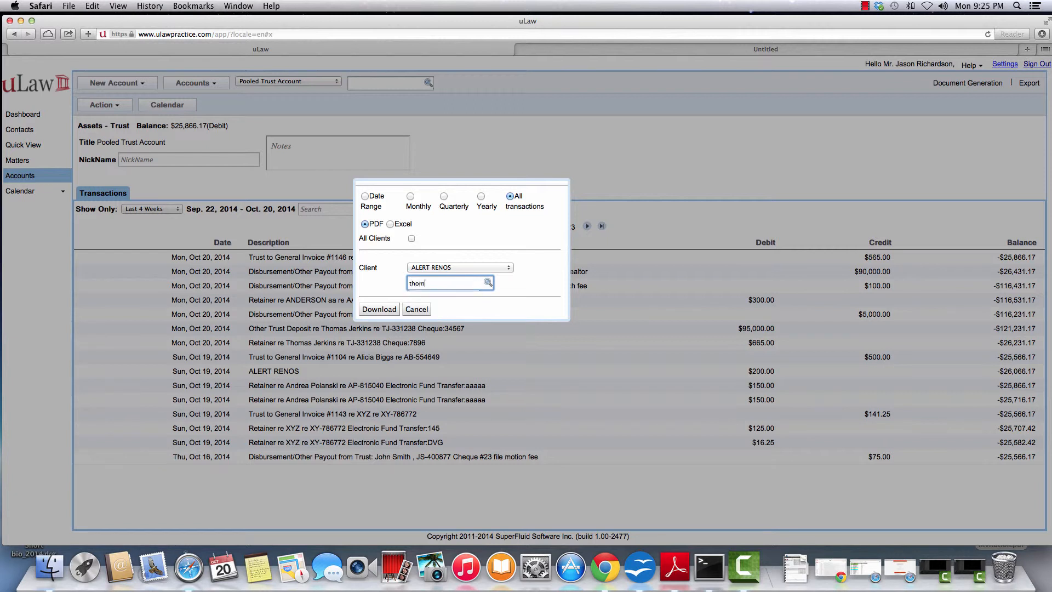
{"action": "left_click", "coordinate": [443, 300]}
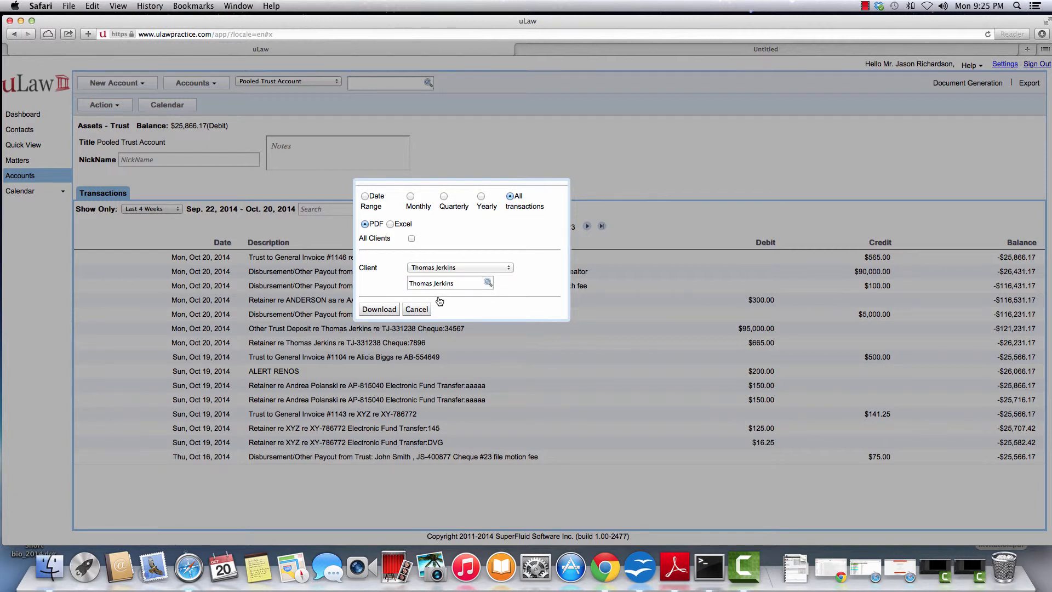
{"action": "left_click", "coordinate": [379, 310]}
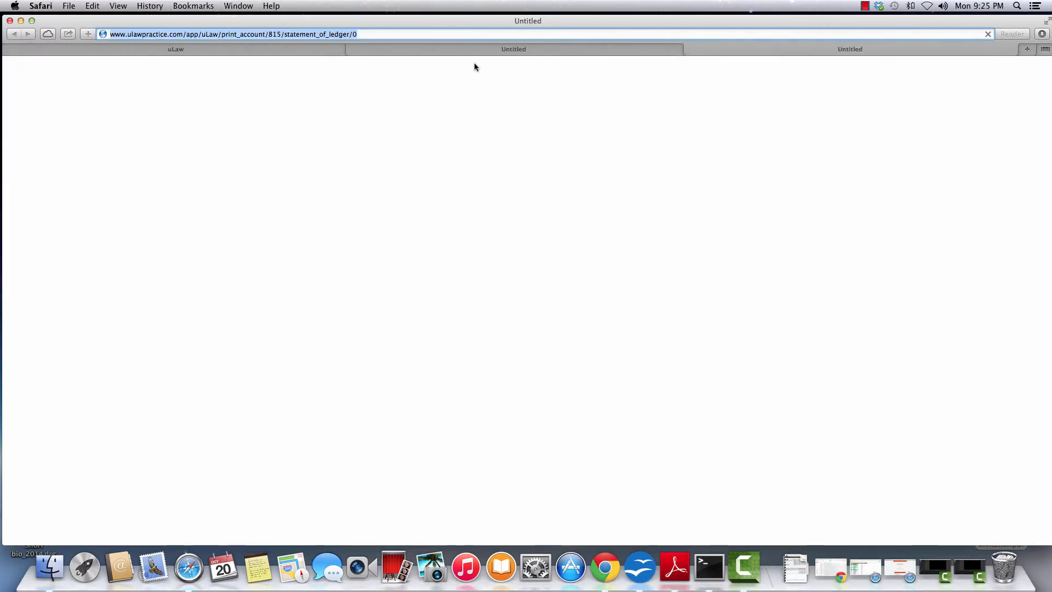
Download the Client's General ledger statement for all transactions, limited to the same client.
{"action": "left_click", "coordinate": [307, 51]}
{"action": "left_click", "coordinate": [968, 82]}
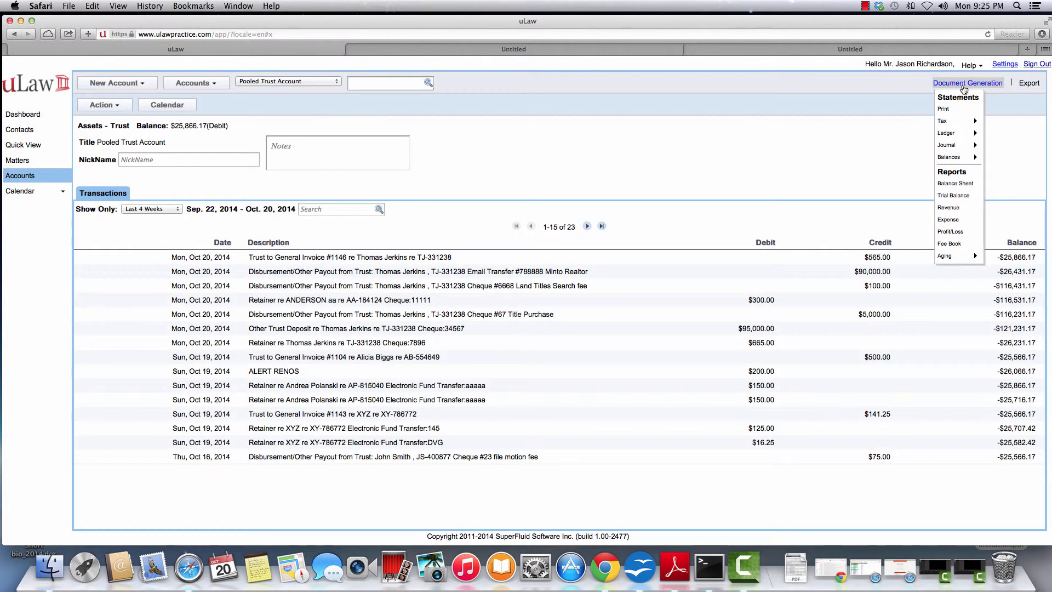
{"action": "mouse_move", "coordinate": [969, 132]}
{"action": "left_click", "coordinate": [1010, 153]}
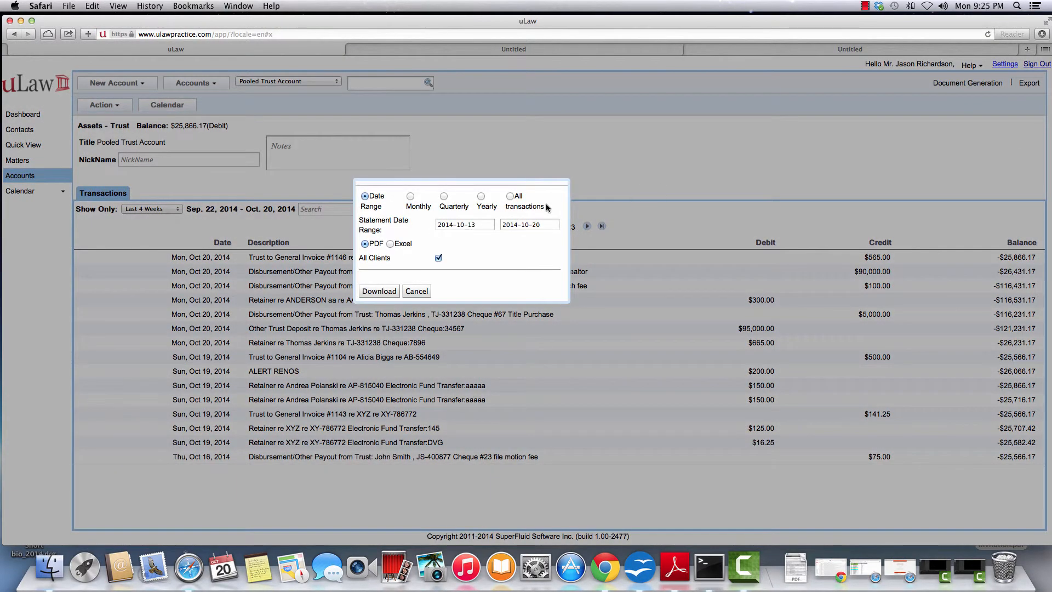
{"action": "left_click", "coordinate": [510, 196]}
{"action": "left_click", "coordinate": [411, 238]}
{"action": "left_click", "coordinate": [455, 281]}
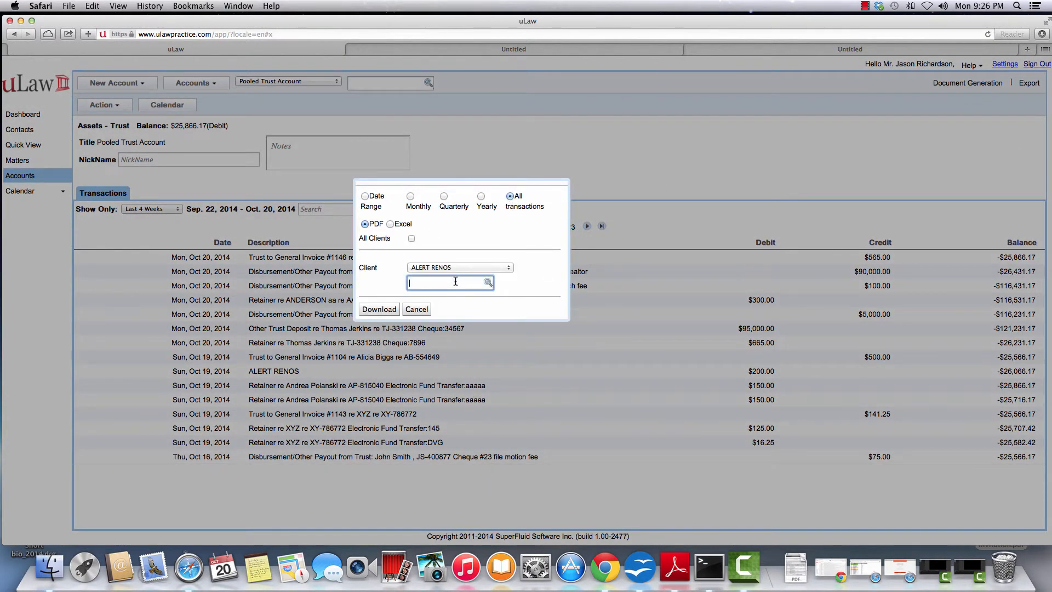
{"action": "type", "text": "tho"}
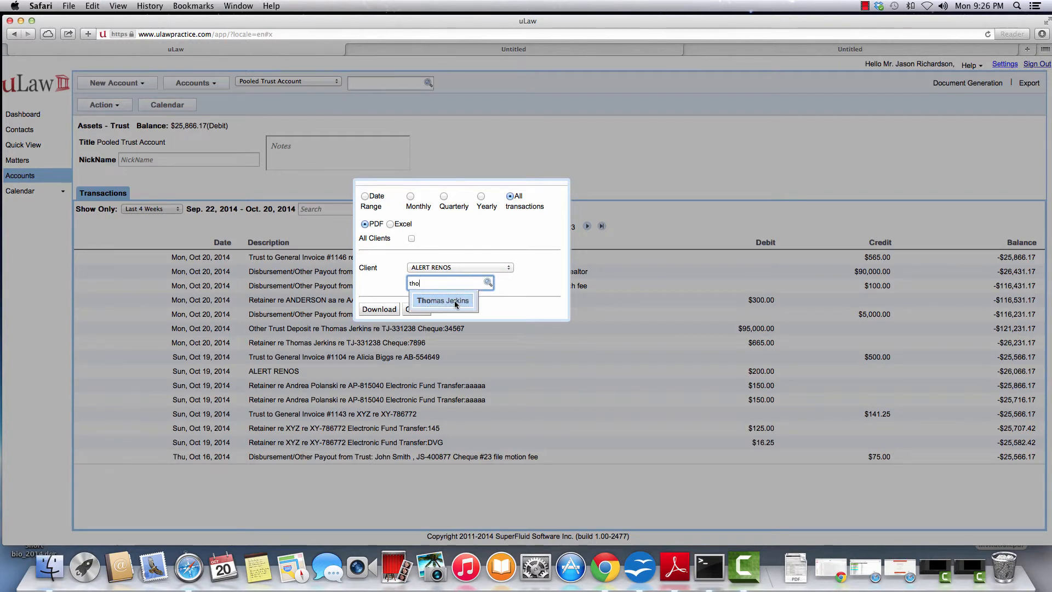
{"action": "left_click", "coordinate": [455, 300]}
{"action": "left_click", "coordinate": [378, 309]}
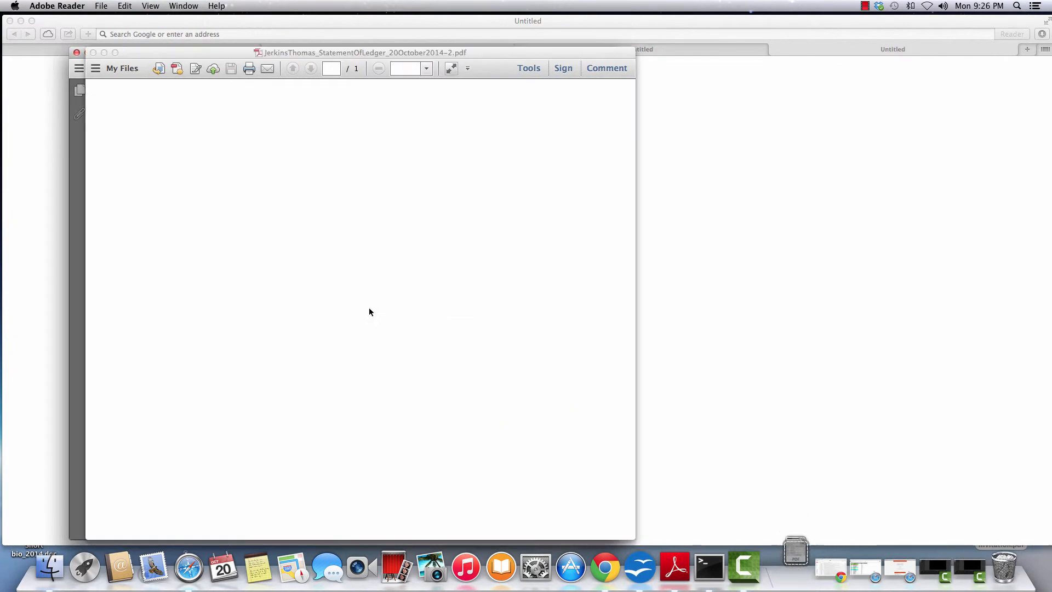
Place the two statements side by side, each zoomed to Fit One Full Page.
{"action": "left_click_drag", "start_coordinate": [373, 51], "coordinate": [729, 49]}
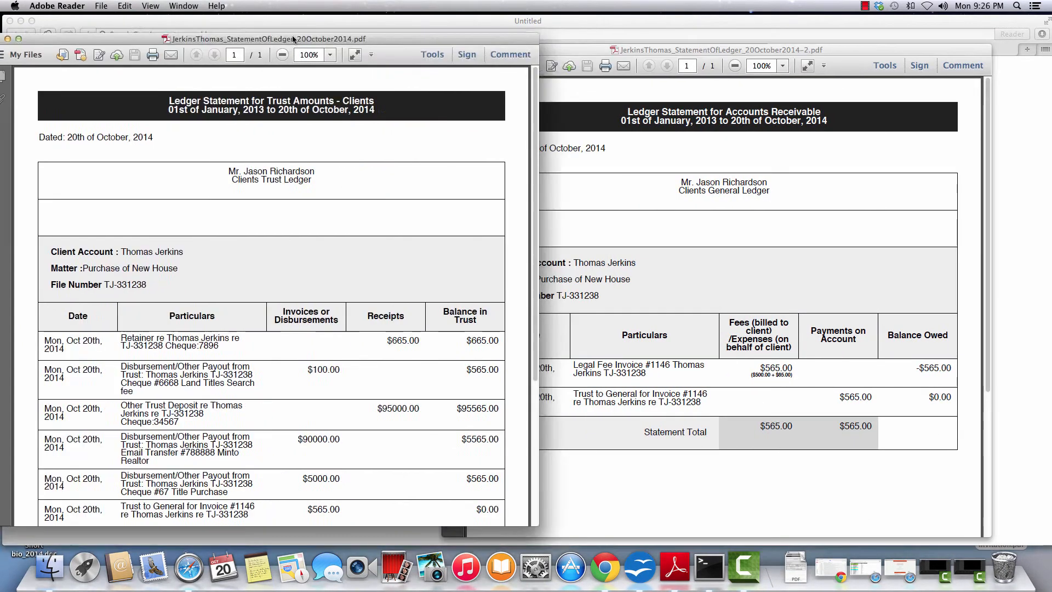
{"action": "left_click_drag", "start_coordinate": [294, 39], "coordinate": [303, 23]}
{"action": "left_click_drag", "start_coordinate": [746, 50], "coordinate": [817, 36]}
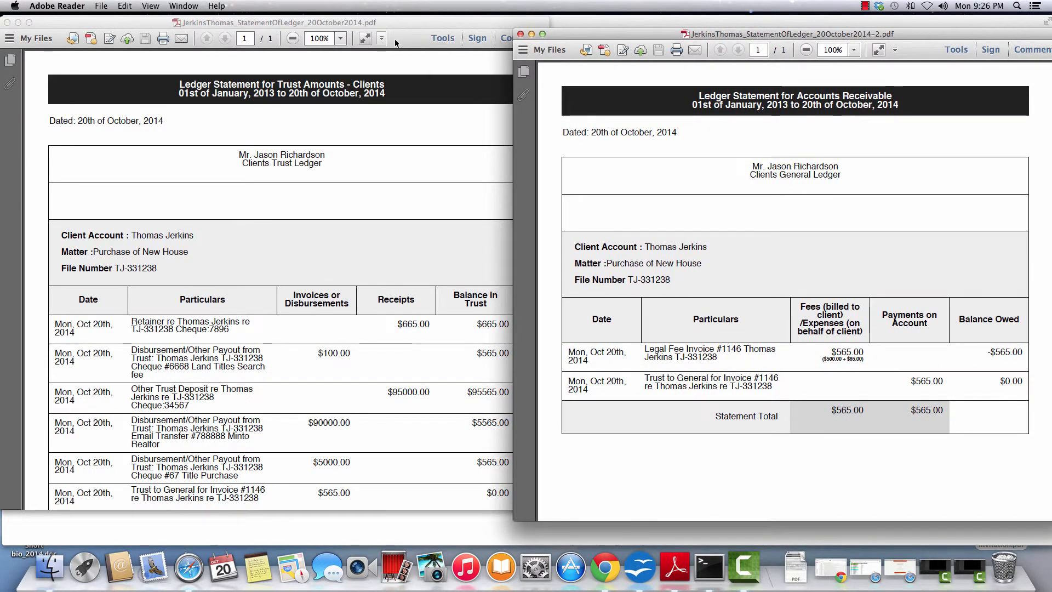
{"action": "left_click", "coordinate": [380, 42]}
{"action": "left_click", "coordinate": [380, 39]}
{"action": "left_click", "coordinate": [416, 76]}
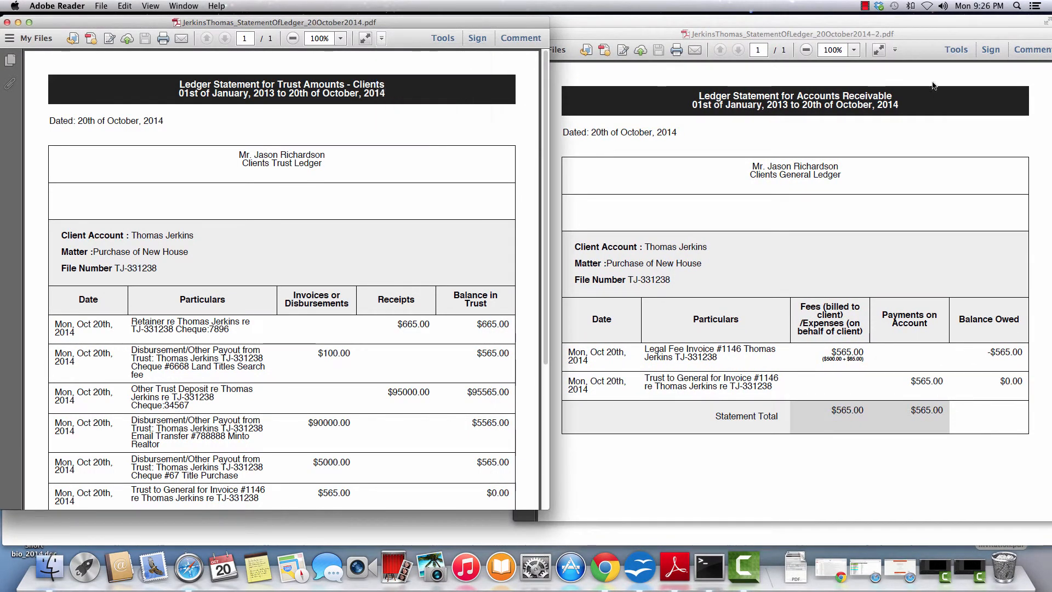
{"action": "left_click", "coordinate": [895, 50]}
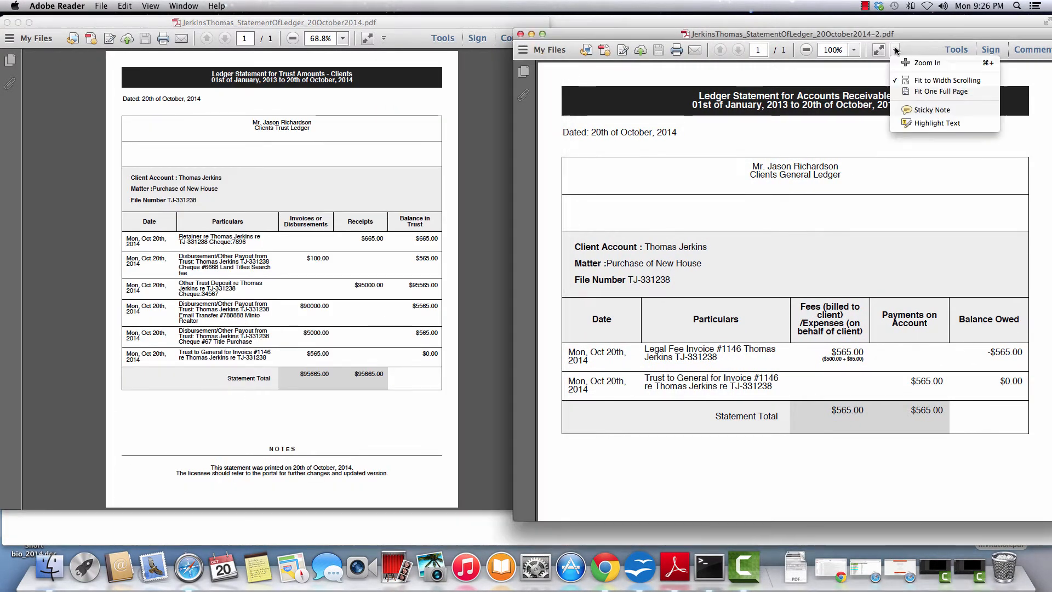
{"action": "left_click", "coordinate": [909, 91]}
Highlight trust ledger amounts: $665.00, $100.00, $565.00, $95000.00, $90000.00, $5565.00, $5000.00, $565.00.
{"action": "left_click", "coordinate": [364, 239]}
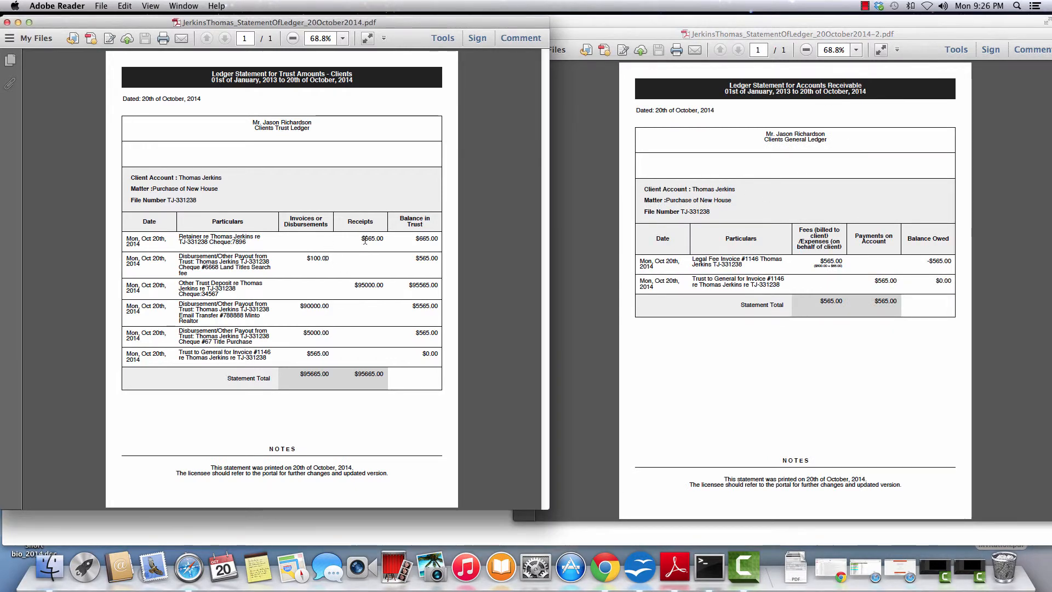
{"action": "left_click_drag", "start_coordinate": [362, 238], "coordinate": [438, 239]}
{"action": "double_click", "coordinate": [310, 258]}
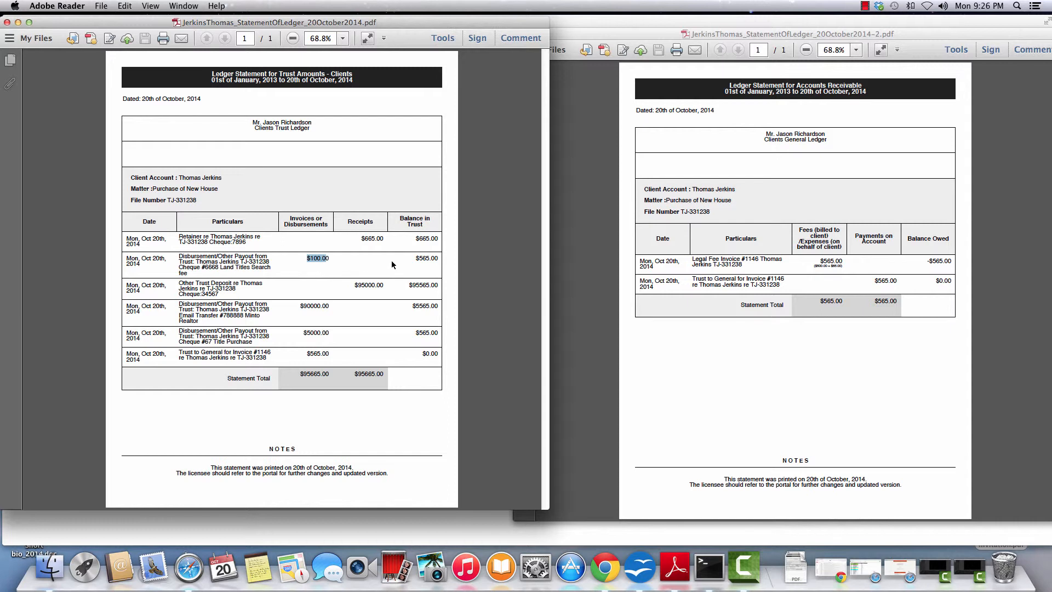
{"action": "left_click_drag", "start_coordinate": [415, 259], "coordinate": [439, 258]}
{"action": "left_click_drag", "start_coordinate": [354, 285], "coordinate": [439, 287]}
{"action": "left_click_drag", "start_coordinate": [301, 306], "coordinate": [336, 323]}
{"action": "left_click_drag", "start_coordinate": [417, 308], "coordinate": [438, 306]}
{"action": "left_click_drag", "start_coordinate": [311, 333], "coordinate": [318, 333]}
{"action": "left_click_drag", "start_coordinate": [418, 333], "coordinate": [438, 333]}
Highlight the receivables amounts: $565.00 fee, -$565.00 balance owed, and $0.00 final balance.
{"action": "left_click", "coordinate": [775, 257]}
{"action": "left_click_drag", "start_coordinate": [820, 261], "coordinate": [842, 261]}
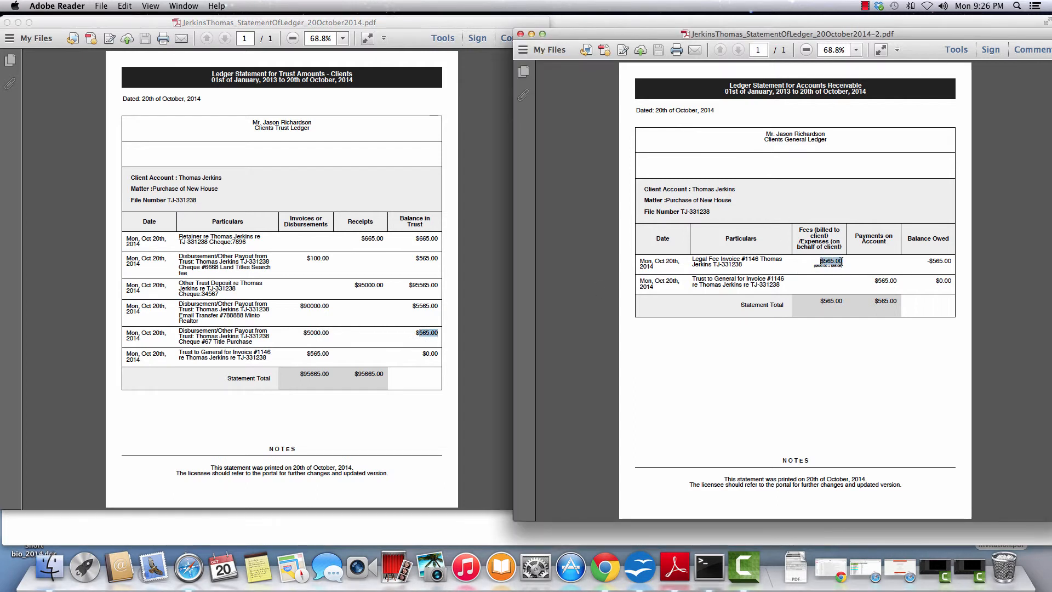
{"action": "left_click_drag", "start_coordinate": [925, 261], "coordinate": [951, 281]}
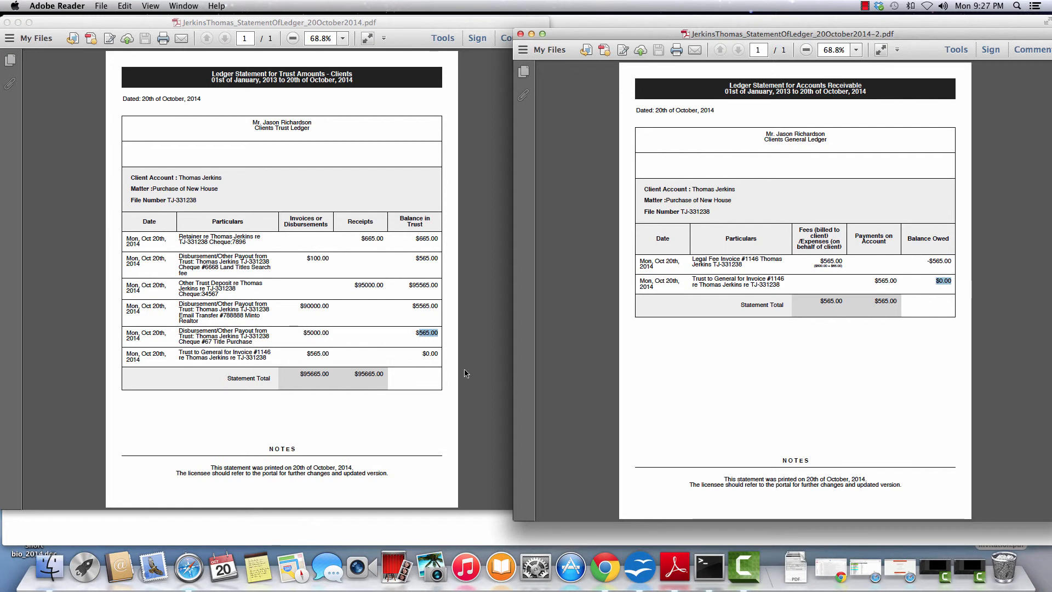
{"action": "left_click", "coordinate": [417, 353]}
{"action": "left_click_drag", "start_coordinate": [419, 354], "coordinate": [441, 354]}
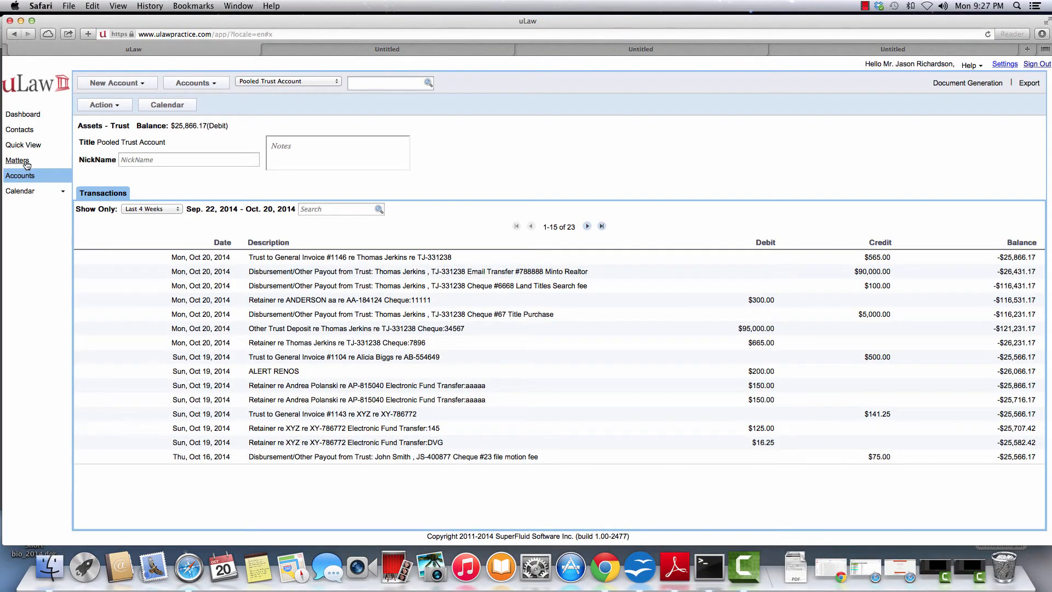
Open the Purchase of New House matter's Disbursements / Retainer tab and browse its Action and New Disbursement menus.
{"action": "left_click", "coordinate": [24, 163]}
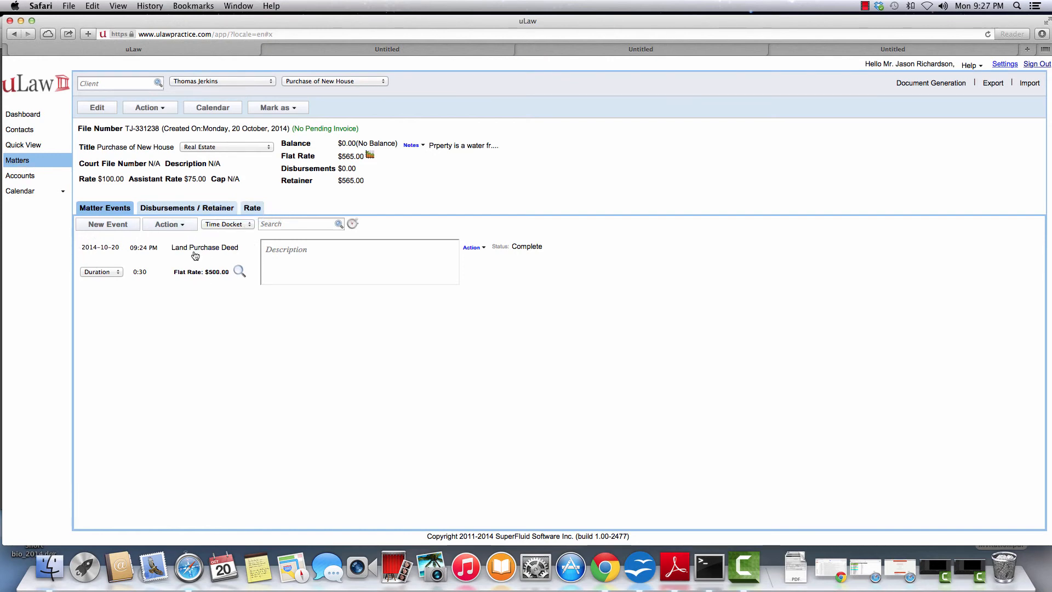
{"action": "left_click", "coordinate": [193, 208]}
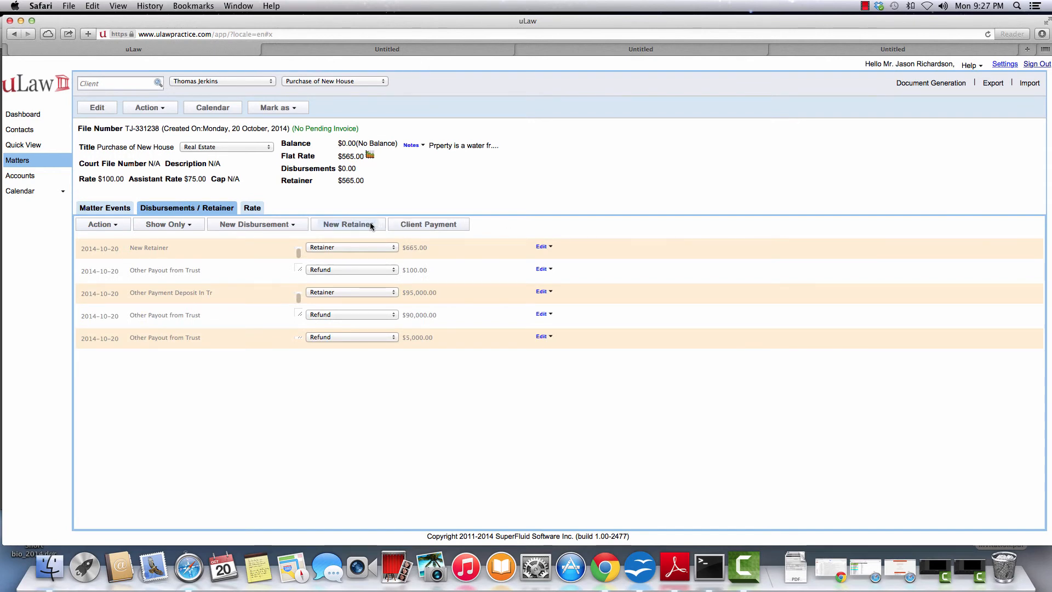
{"action": "left_click", "coordinate": [159, 113]}
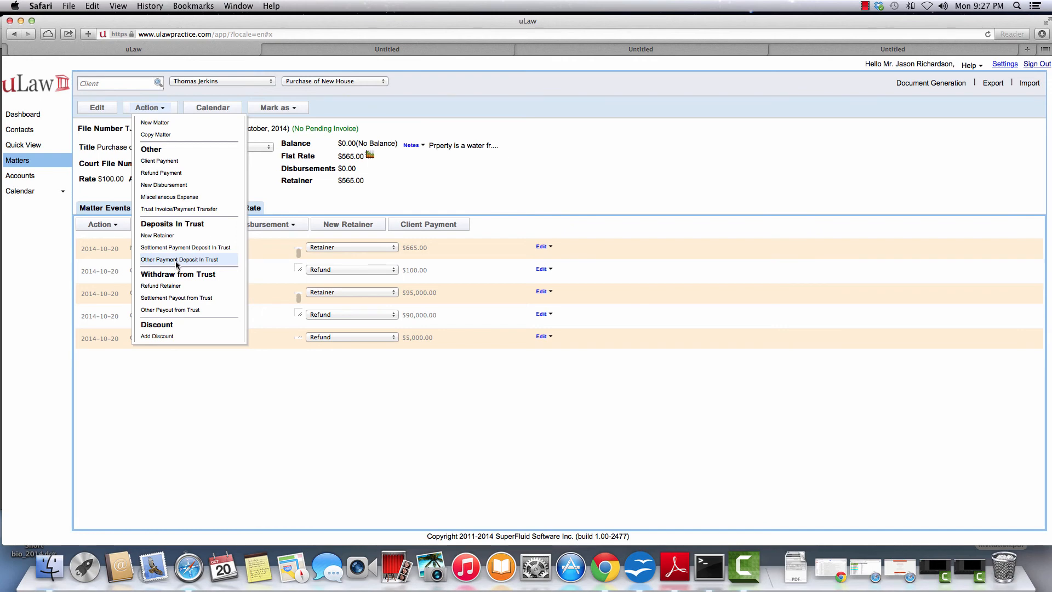
{"action": "left_click", "coordinate": [222, 390]}
{"action": "left_click", "coordinate": [274, 225]}
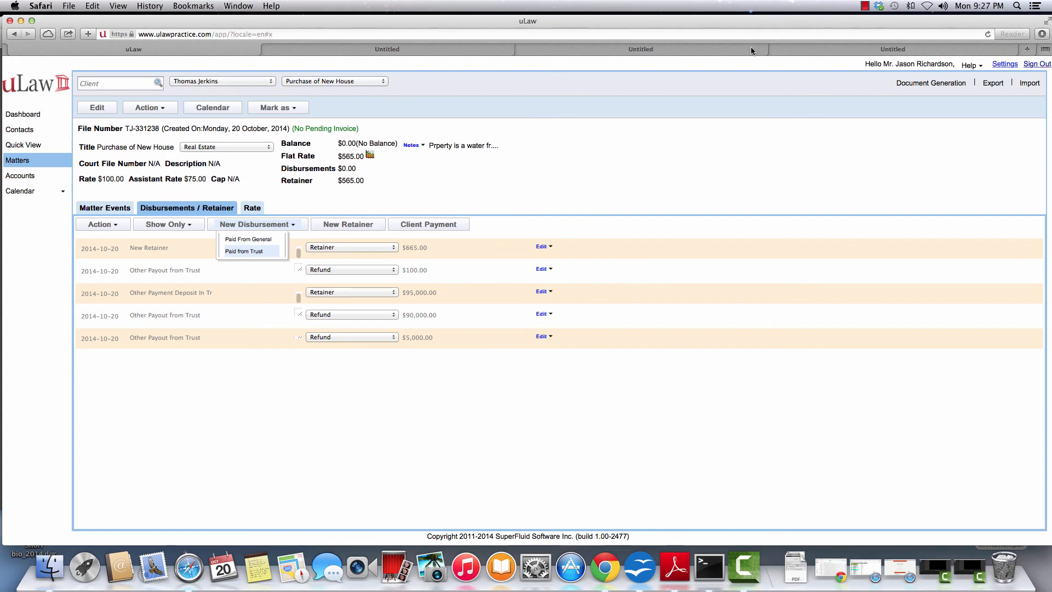
{"action": "left_click", "coordinate": [863, 5]}
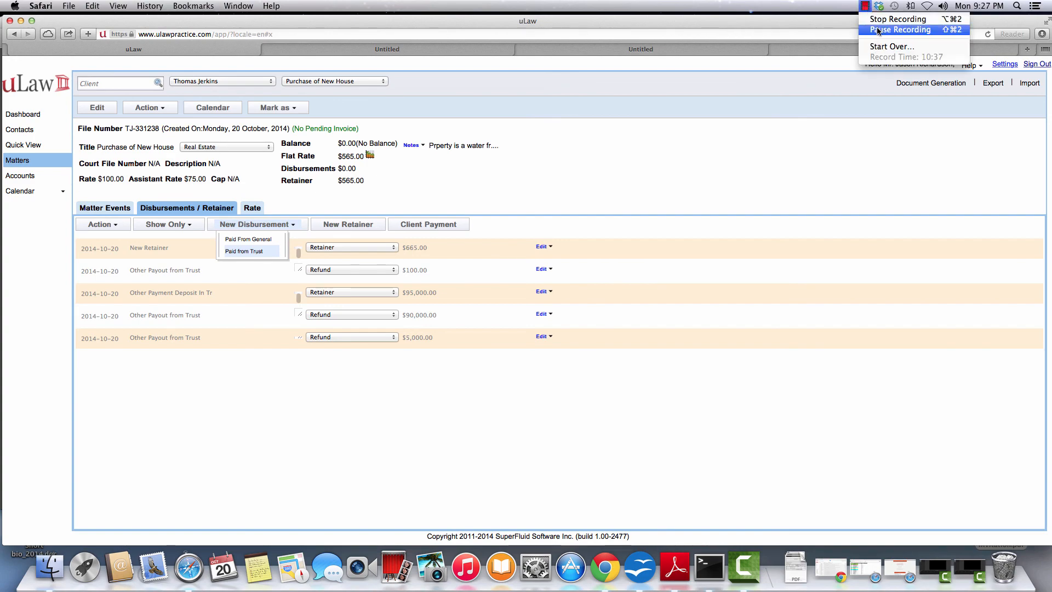